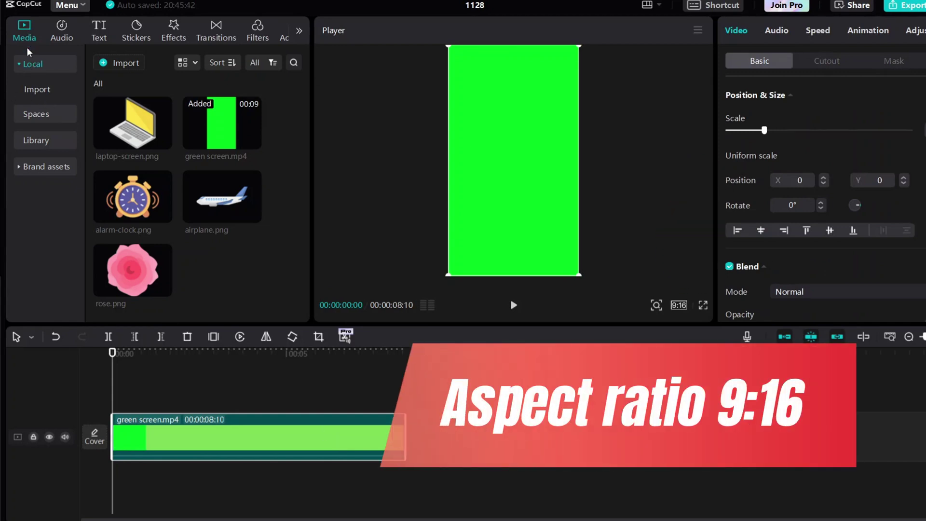
Step: Add the library's green-screen clip of paper crumpling as an overlay above green screen.mp4, starting at the beginning of the timeline
{"action": "left_click", "coordinate": [35, 141]}
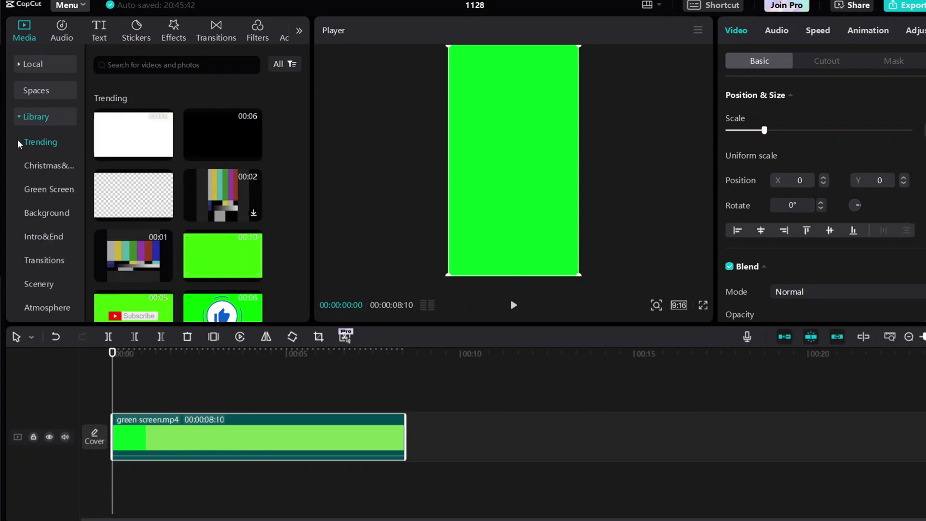
{"action": "left_click", "coordinate": [60, 192]}
{"action": "scroll", "coordinate": [208, 207], "scroll_direction": "down", "scroll_amount": 5}
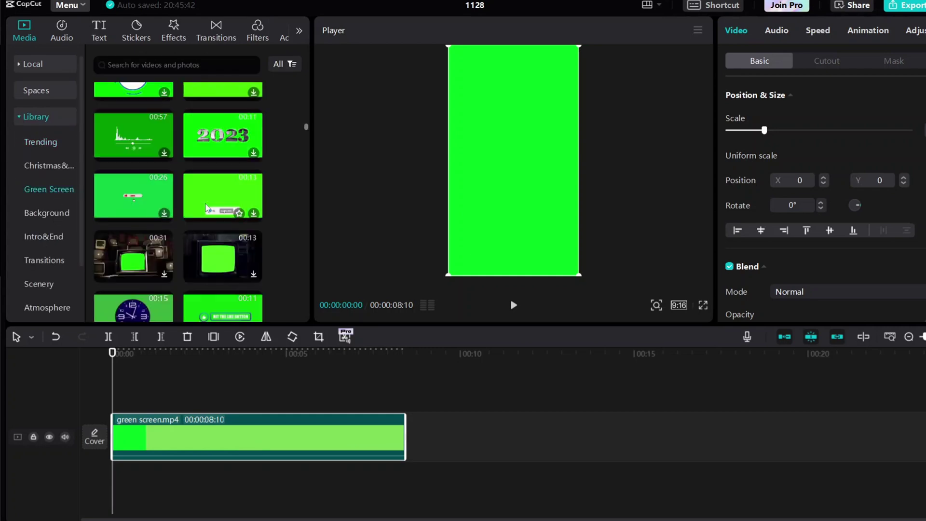
{"action": "scroll", "coordinate": [207, 208], "scroll_direction": "down", "scroll_amount": 3}
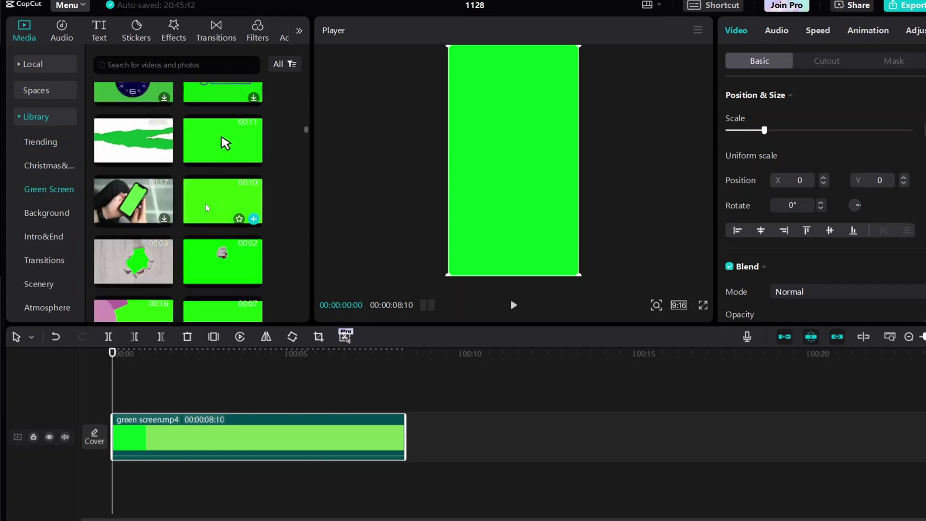
{"action": "scroll", "coordinate": [208, 207], "scroll_direction": "down", "scroll_amount": 1}
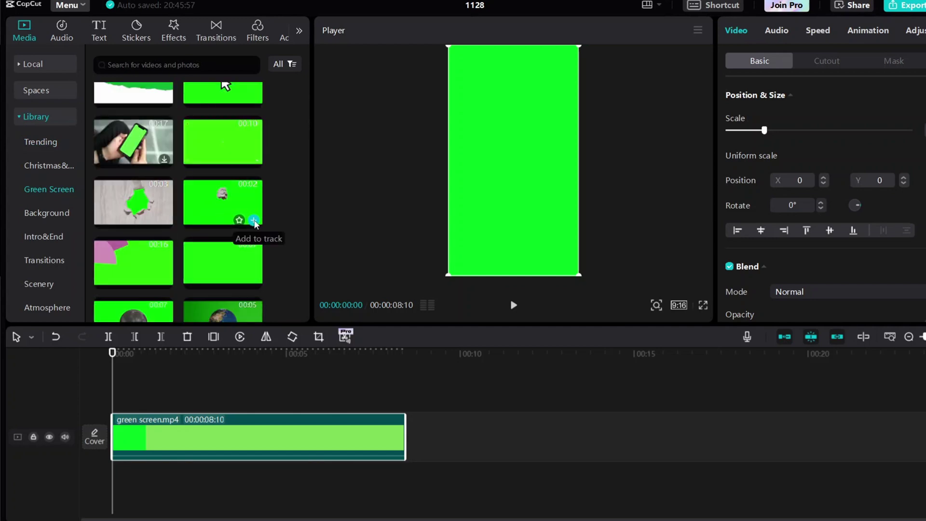
{"action": "left_click", "coordinate": [253, 220]}
{"action": "left_click_drag", "start_coordinate": [134, 419], "coordinate": [137, 389]}
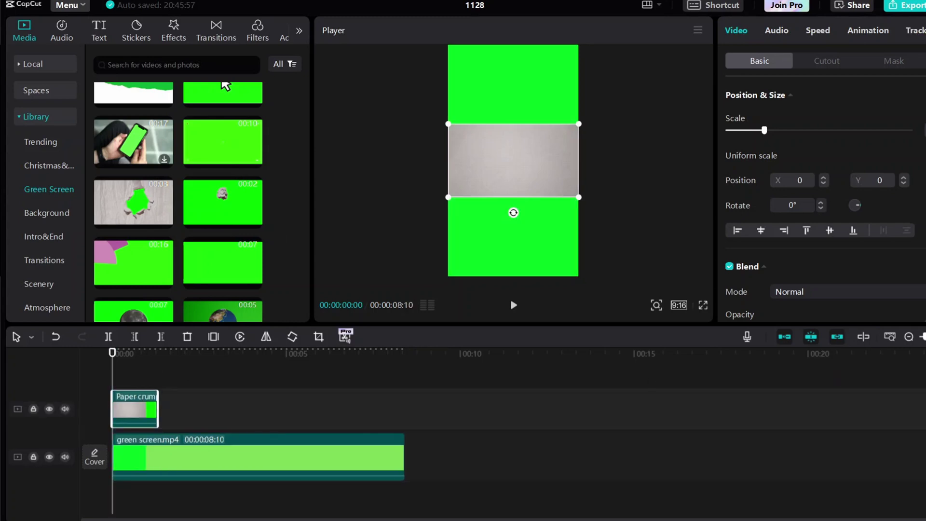
Step: Split the crumpled-paper overlay at 00:00:01:04 and delete the portion before the cut
{"action": "left_click_drag", "start_coordinate": [922, 336], "coordinate": [925, 336]}
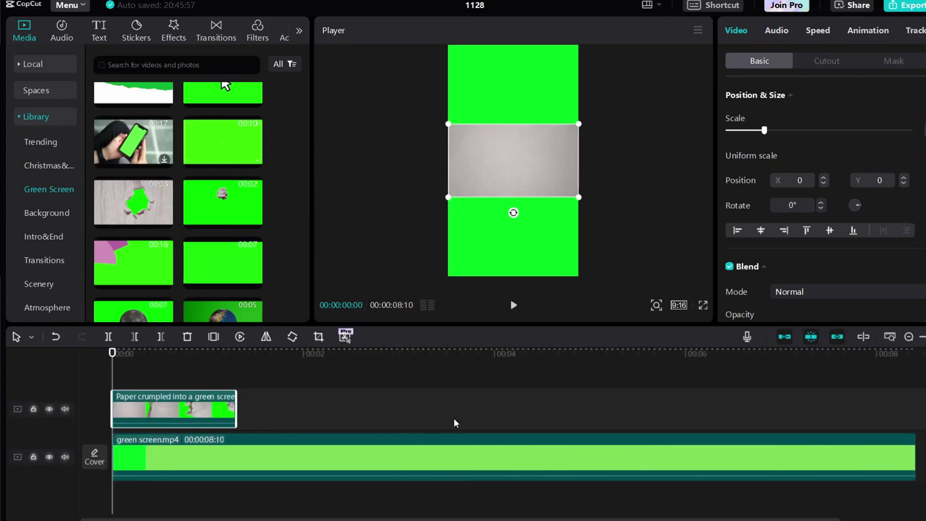
{"action": "left_click_drag", "start_coordinate": [112, 375], "coordinate": [223, 375]}
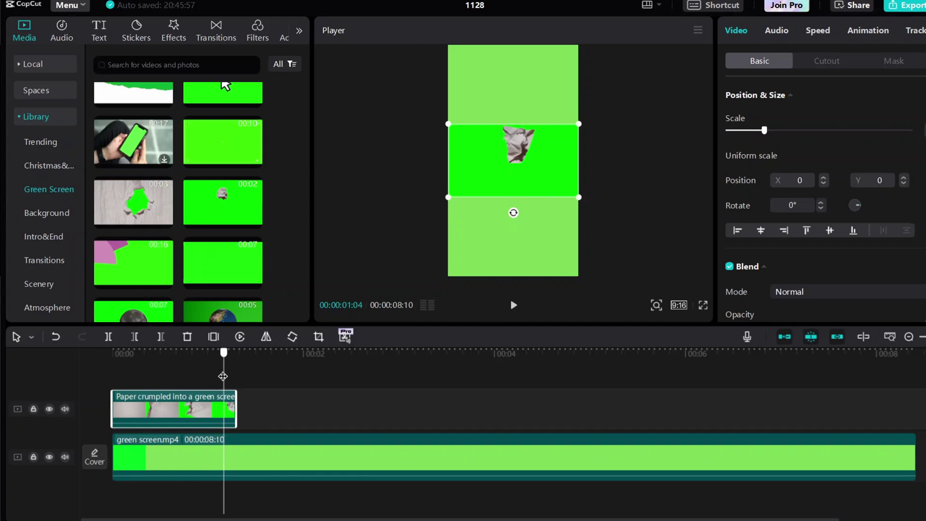
{"action": "left_click", "coordinate": [109, 337]}
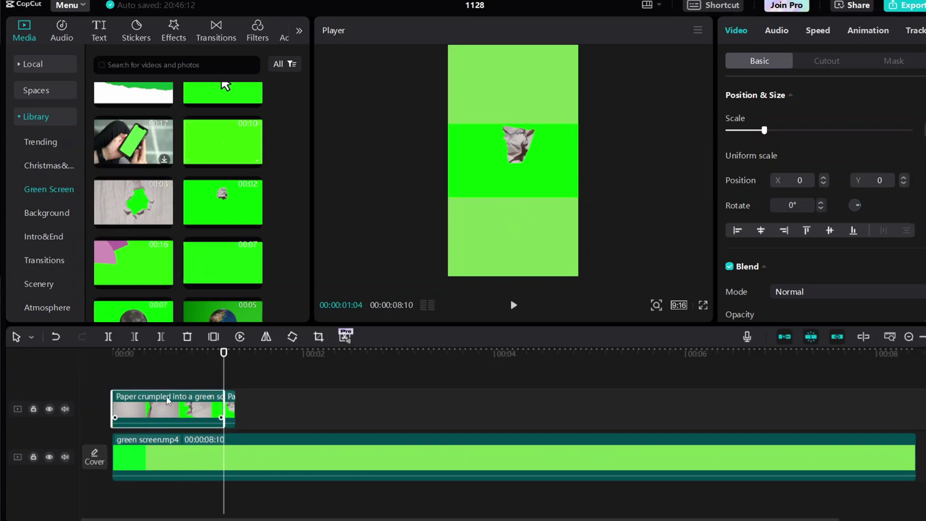
{"action": "key", "text": "Delete"}
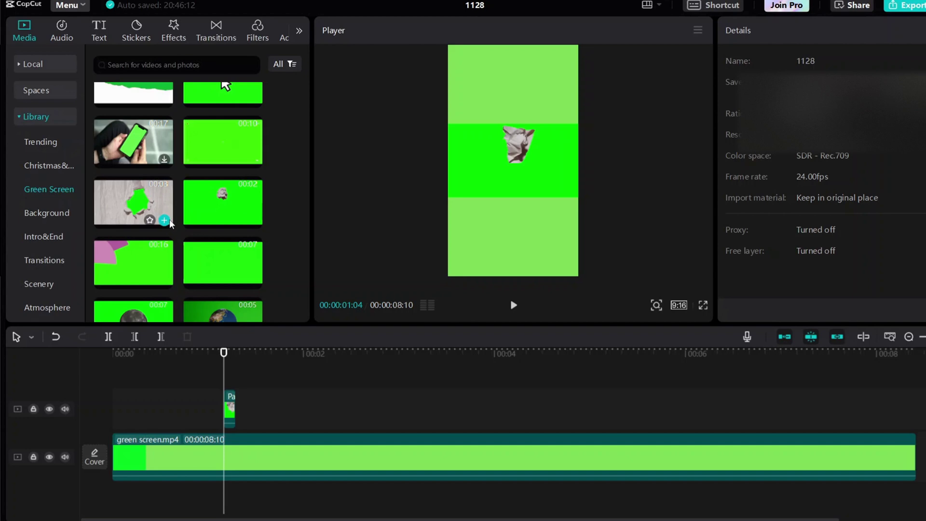
Step: Add the library clip "The paper tears the green screen" to the overlay track, directly after the crumpled-paper piece placed at the timeline start
{"action": "left_click", "coordinate": [164, 220]}
{"action": "left_click_drag", "start_coordinate": [254, 451], "coordinate": [378, 409]}
{"action": "left_click_drag", "start_coordinate": [228, 376], "coordinate": [90, 402]}
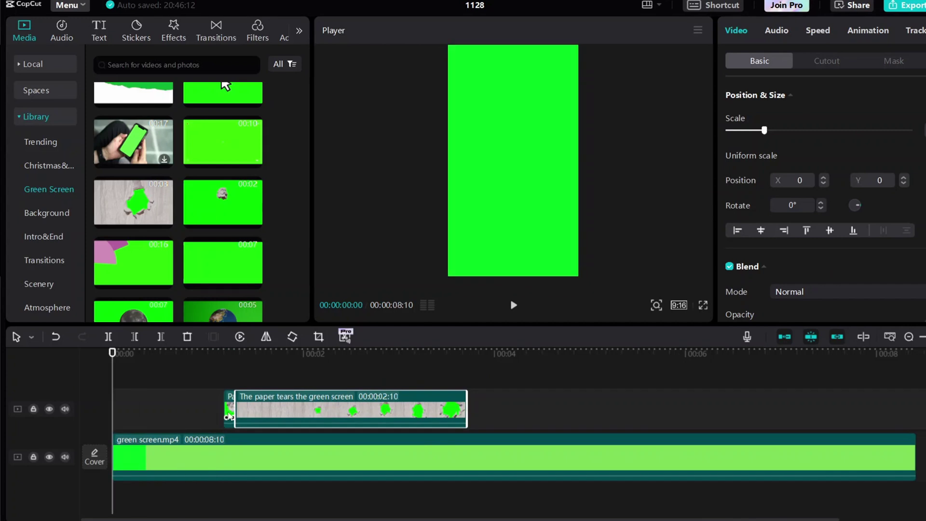
{"action": "left_click_drag", "start_coordinate": [223, 416], "coordinate": [111, 414]}
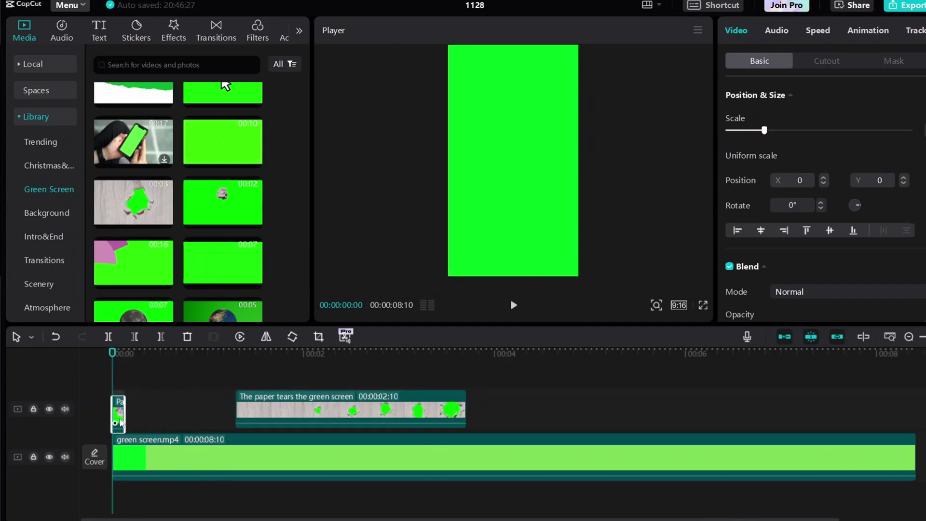
{"action": "left_click_drag", "start_coordinate": [263, 405], "coordinate": [200, 384]}
Step: Split the paper-tearing clip at 00:00:00:22 and delete the portion before the cut
{"action": "left_click", "coordinate": [160, 379]}
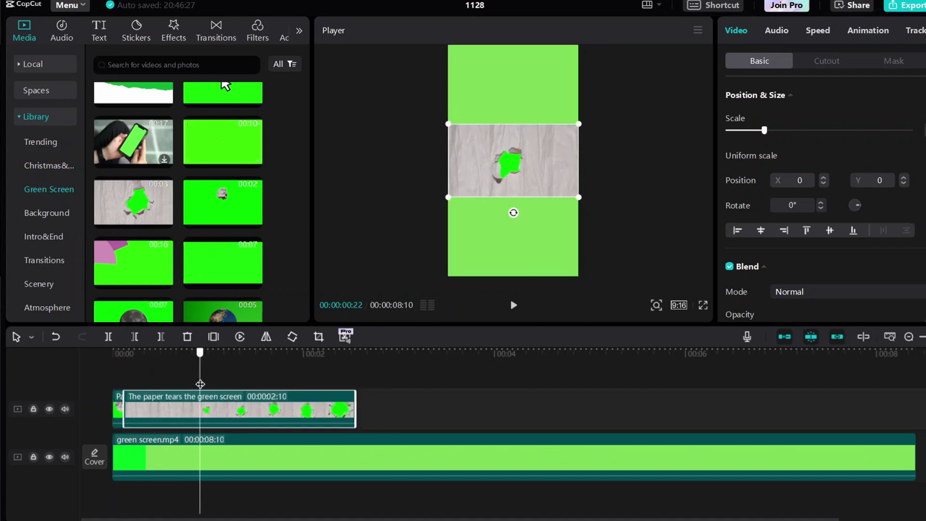
{"action": "left_click", "coordinate": [108, 336]}
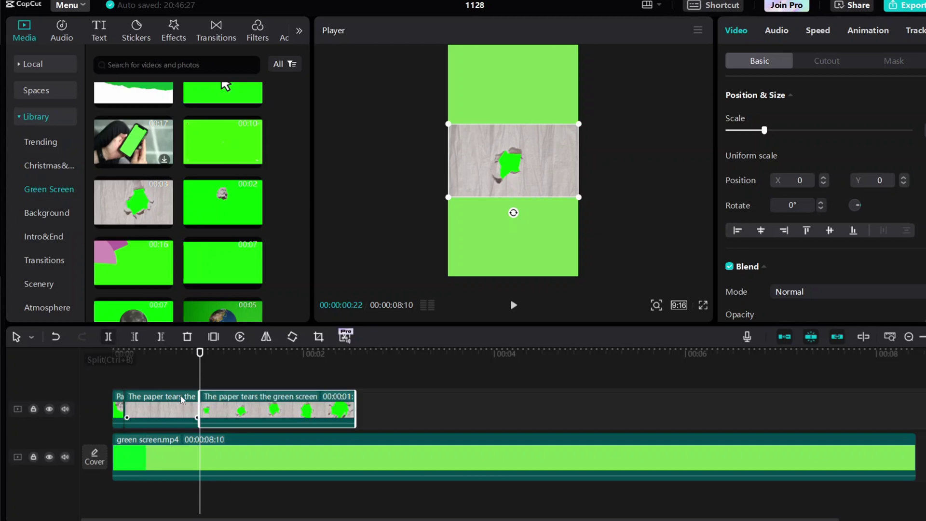
{"action": "left_click", "coordinate": [182, 408]}
{"action": "key", "text": "Delete"}
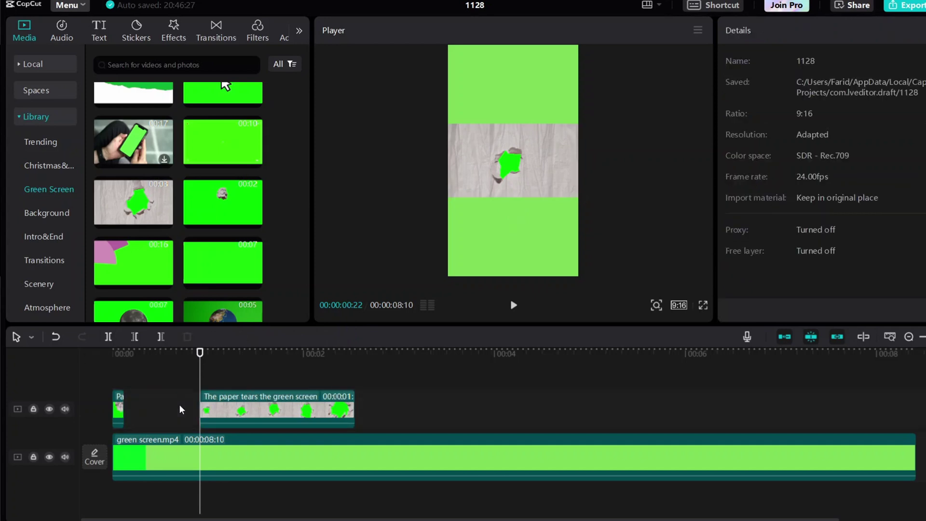
Step: Cut off the paper-tearing clip after 00:00:01:17 and move the remaining part up against the crumpled-paper piece
{"action": "left_click_drag", "start_coordinate": [198, 384], "coordinate": [276, 395]}
{"action": "left_click", "coordinate": [276, 394]}
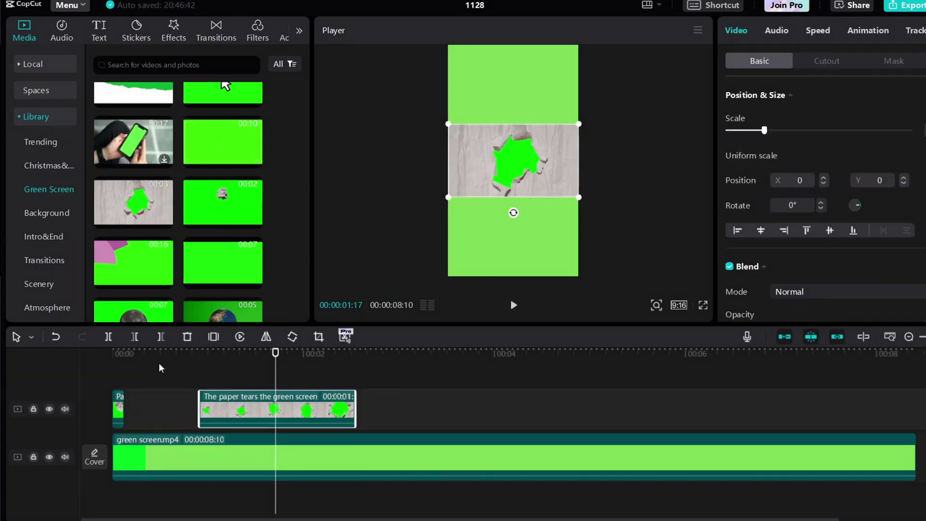
{"action": "left_click", "coordinate": [108, 336]}
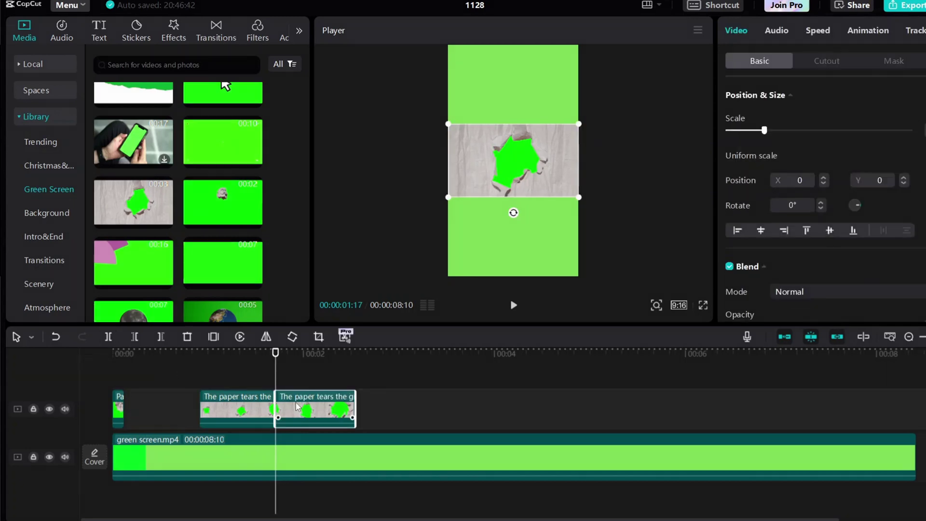
{"action": "key", "text": "Delete"}
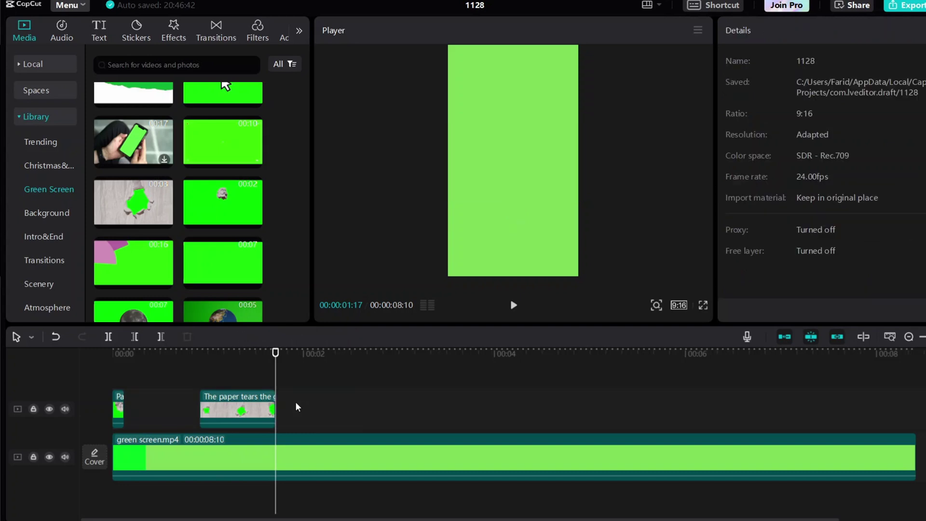
{"action": "left_click_drag", "start_coordinate": [221, 406], "coordinate": [144, 408]}
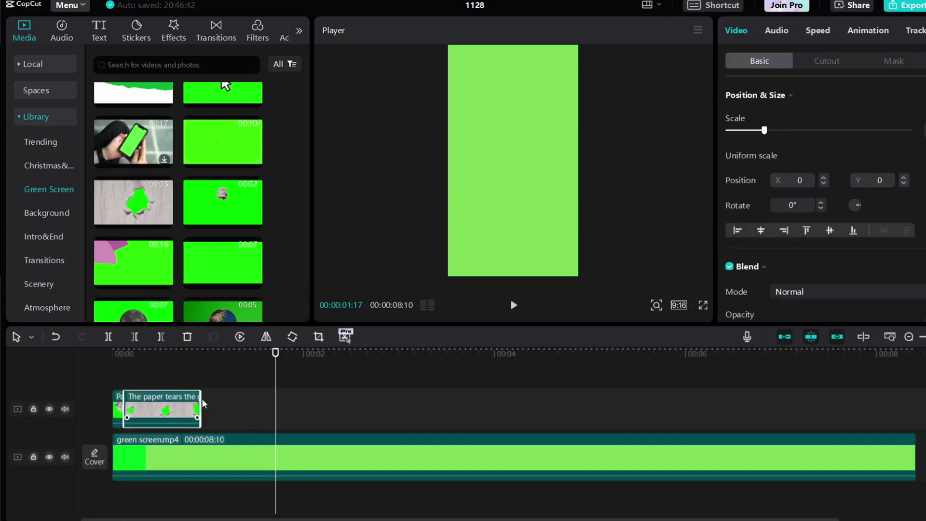
Step: Split green screen.mp4 at 00:00:00:22, the end of the overlay clips, and delete the rest
{"action": "left_click_drag", "start_coordinate": [275, 408], "coordinate": [194, 411]}
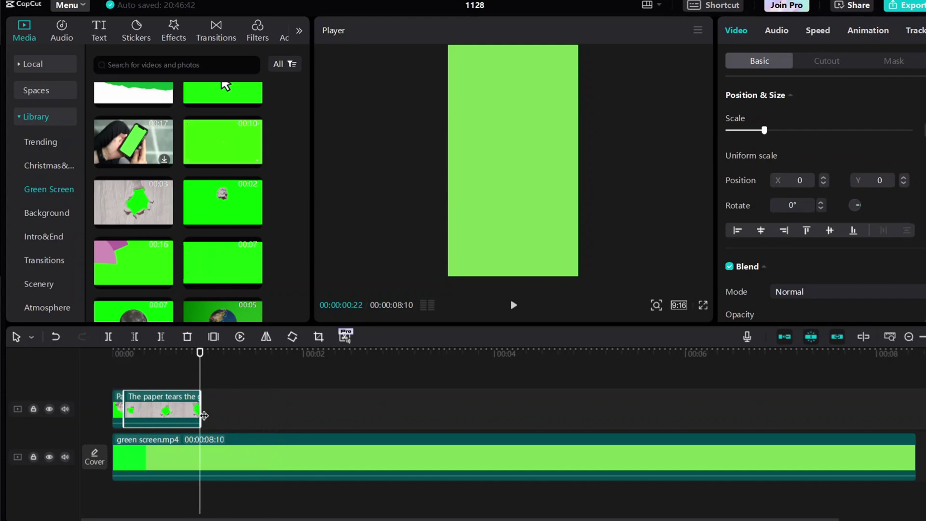
{"action": "left_click", "coordinate": [185, 446]}
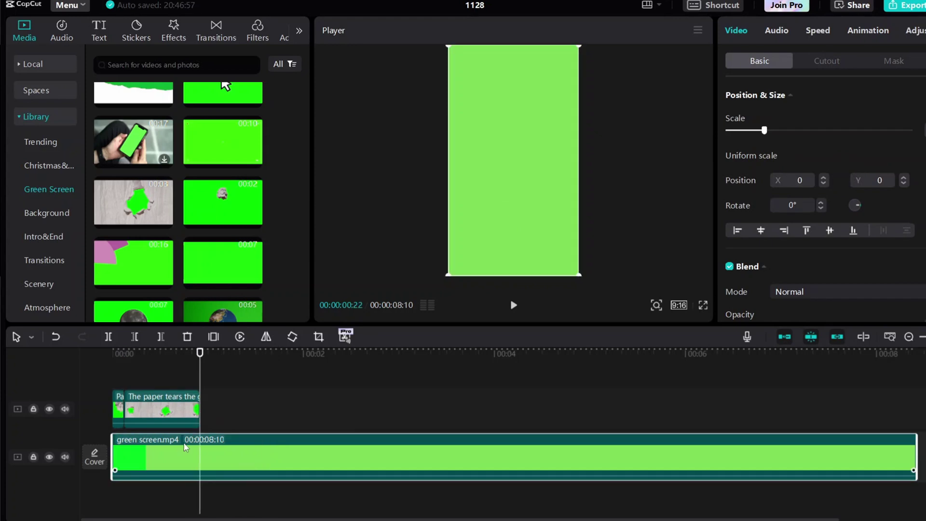
{"action": "left_click", "coordinate": [108, 336]}
{"action": "key", "text": "Delete"}
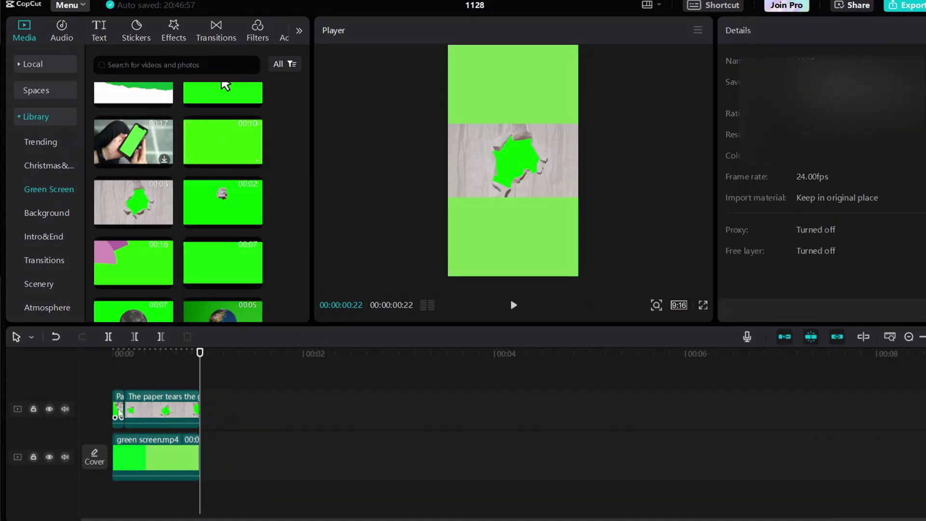
Step: Combine the crumpled-paper and paper-tearing overlay clips into one compound clip
{"action": "left_click_drag", "start_coordinate": [248, 405], "coordinate": [119, 420]}
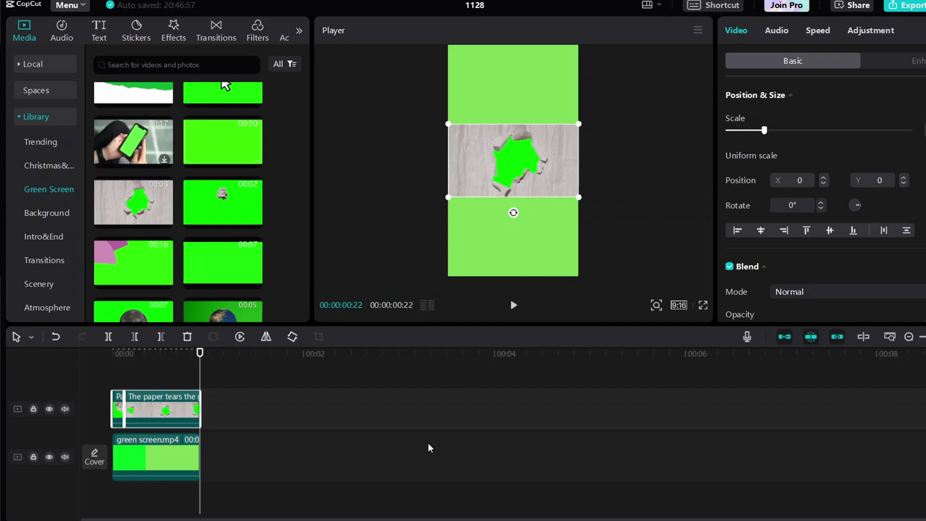
{"action": "key", "text": "alt+g"}
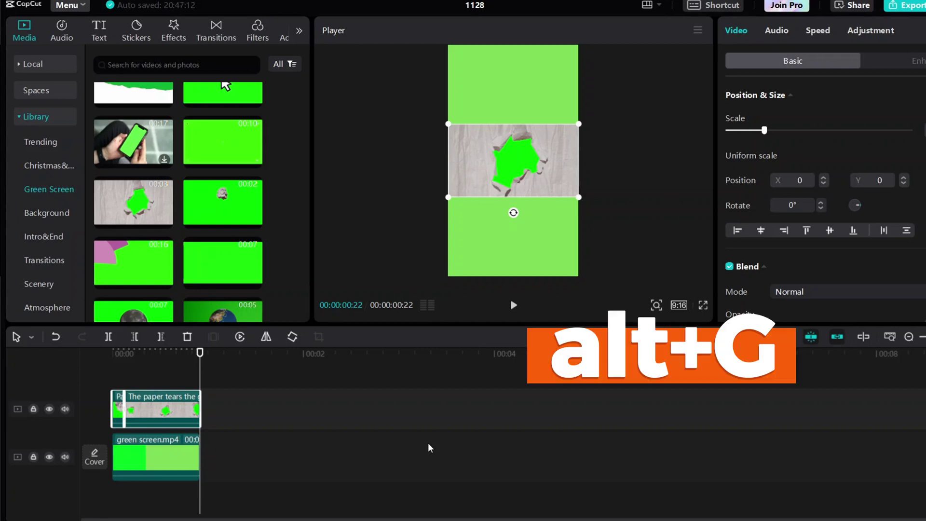
{"action": "key", "text": "alt+g"}
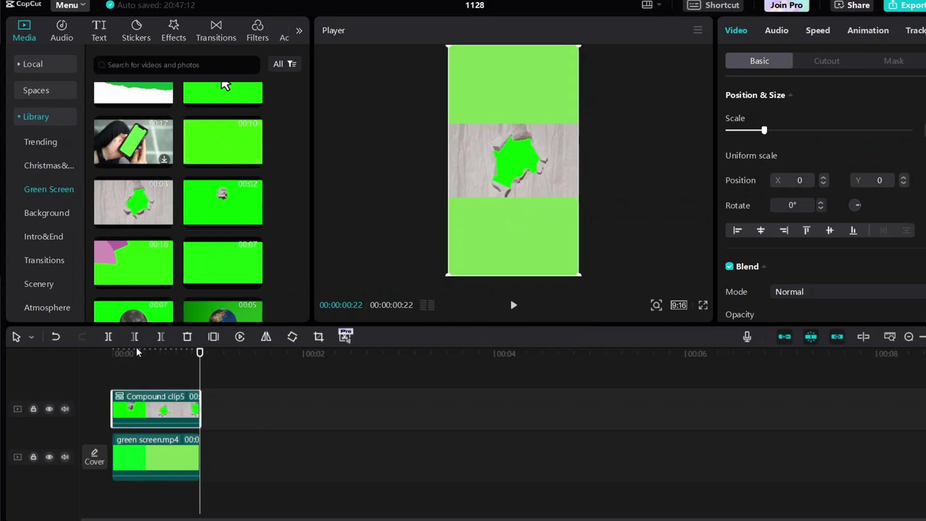
Step: Hide the main track and enable Chroma key on the compound clip, picking the green inside the torn hole
{"action": "left_click", "coordinate": [49, 457]}
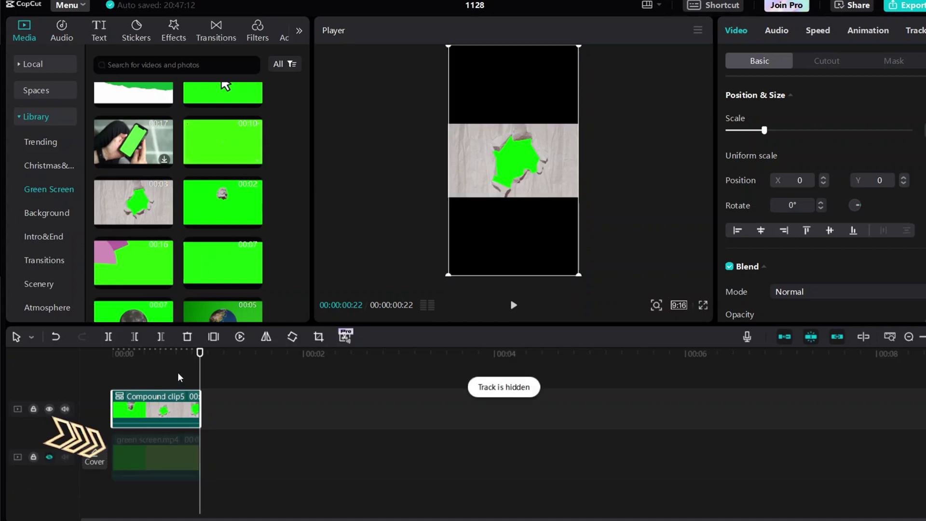
{"action": "left_click_drag", "start_coordinate": [155, 389], "coordinate": [160, 388]}
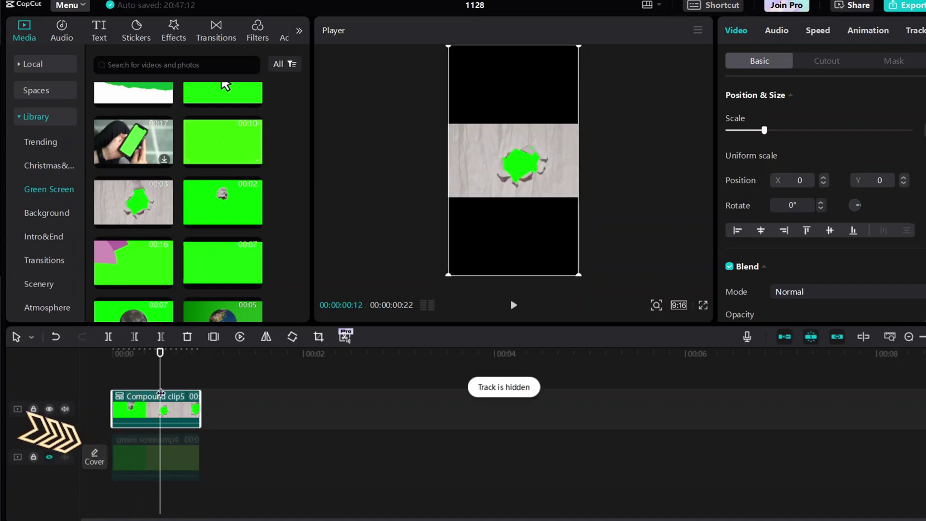
{"action": "left_click", "coordinate": [822, 62]}
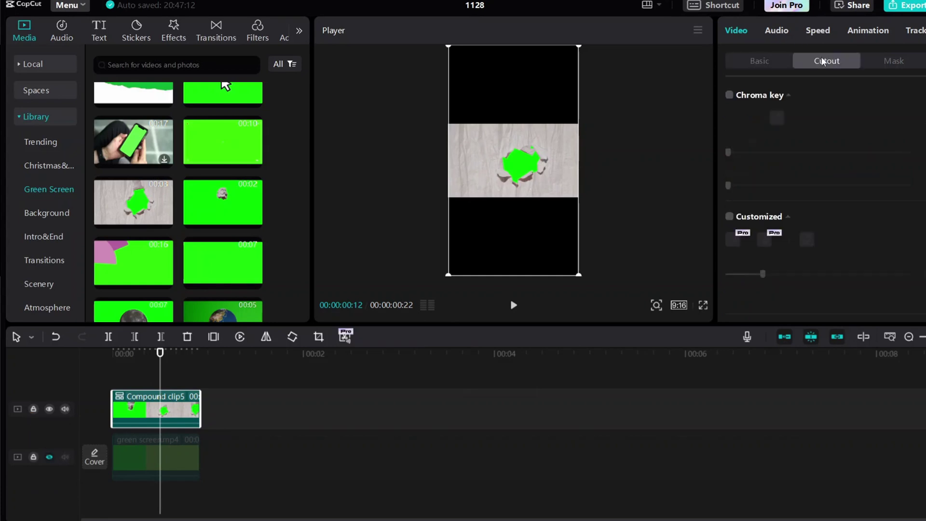
{"action": "left_click", "coordinate": [729, 98]}
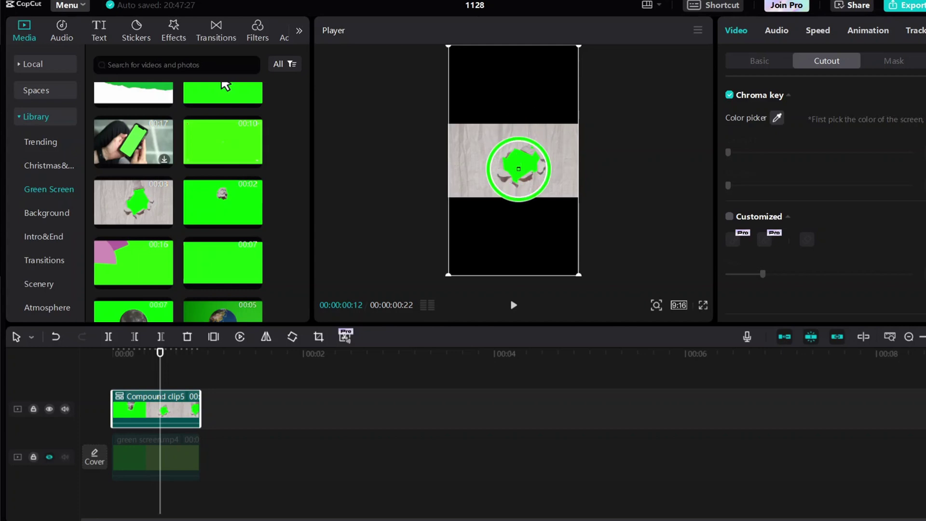
{"action": "left_click", "coordinate": [518, 171]}
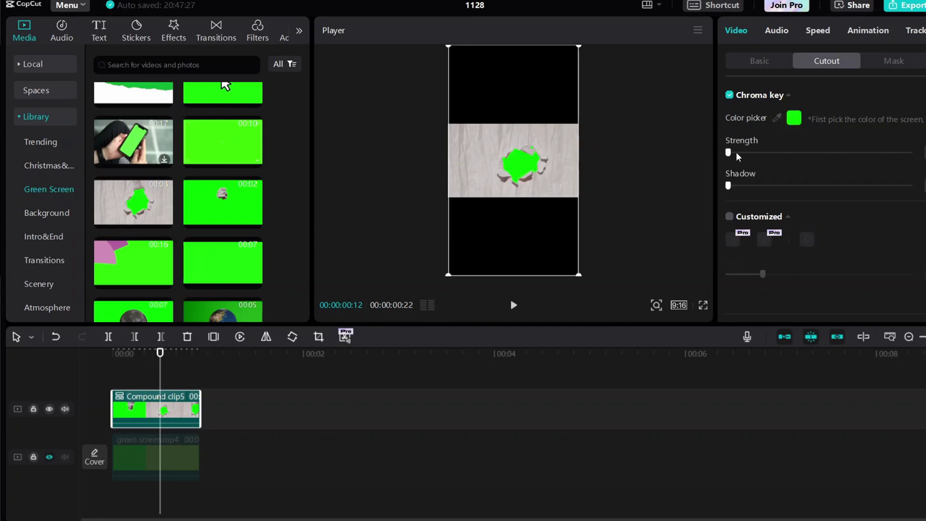
Step: Raise the chroma key Strength to about half and Shadow slightly lower, and unhide the main track
{"action": "left_click_drag", "start_coordinate": [729, 155], "coordinate": [825, 161]}
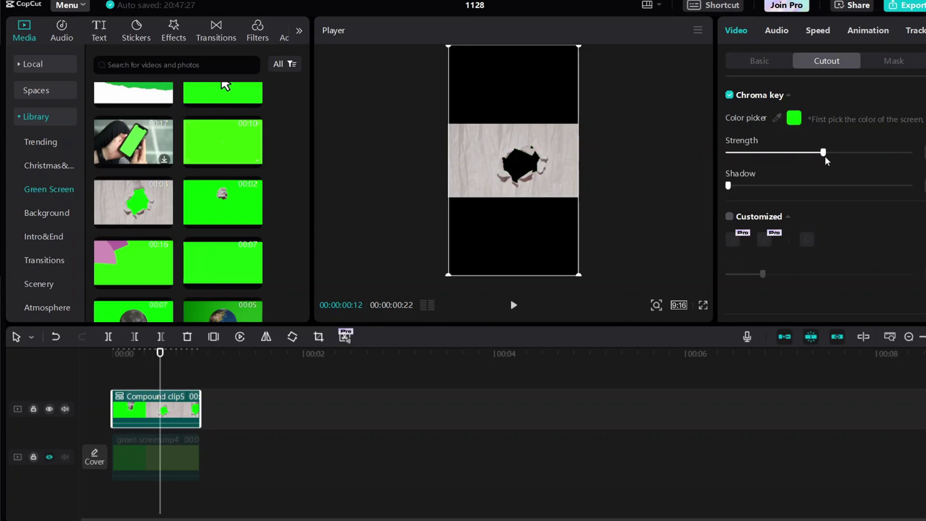
{"action": "left_click_drag", "start_coordinate": [731, 190], "coordinate": [803, 194]}
{"action": "left_click", "coordinate": [49, 457]}
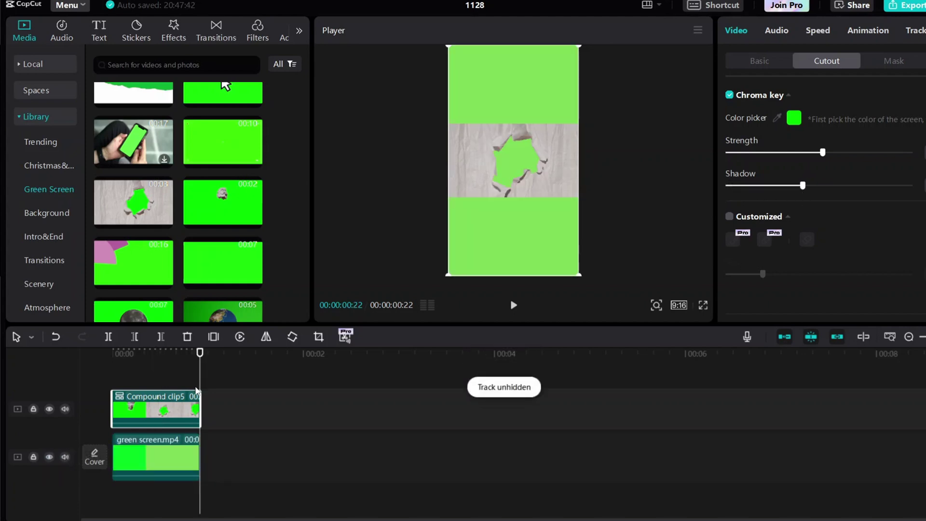
Step: Insert alarm-clock.png from the local media at the start of the main track, ahead of green screen.mp4
{"action": "left_click_drag", "start_coordinate": [201, 380], "coordinate": [113, 380]}
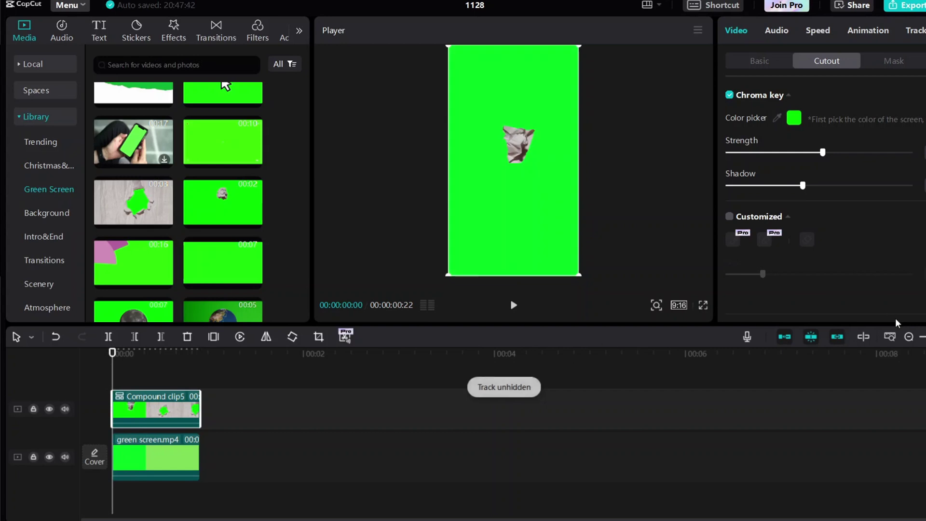
{"action": "key", "text": "ctrl+equal"}
{"action": "key", "text": "ctrl+equal"}
{"action": "key", "text": "ctrl+equal"}
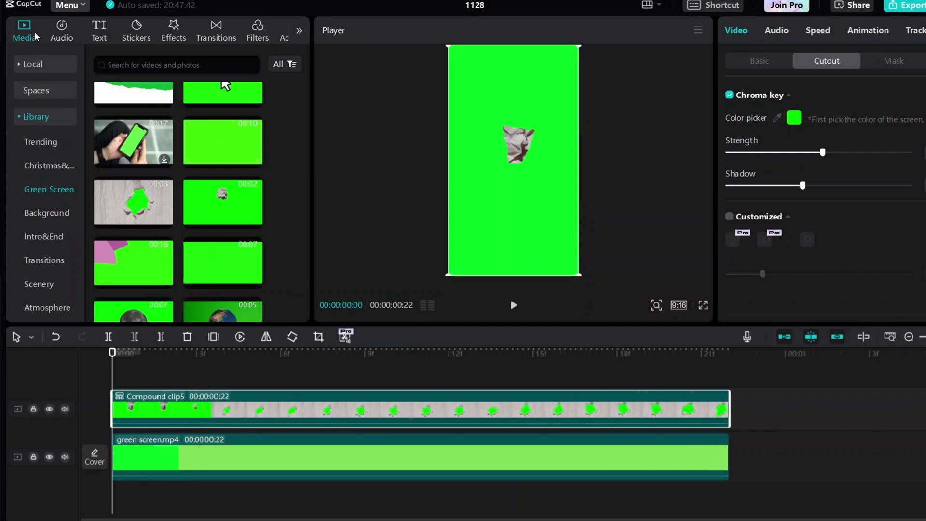
{"action": "left_click", "coordinate": [43, 63]}
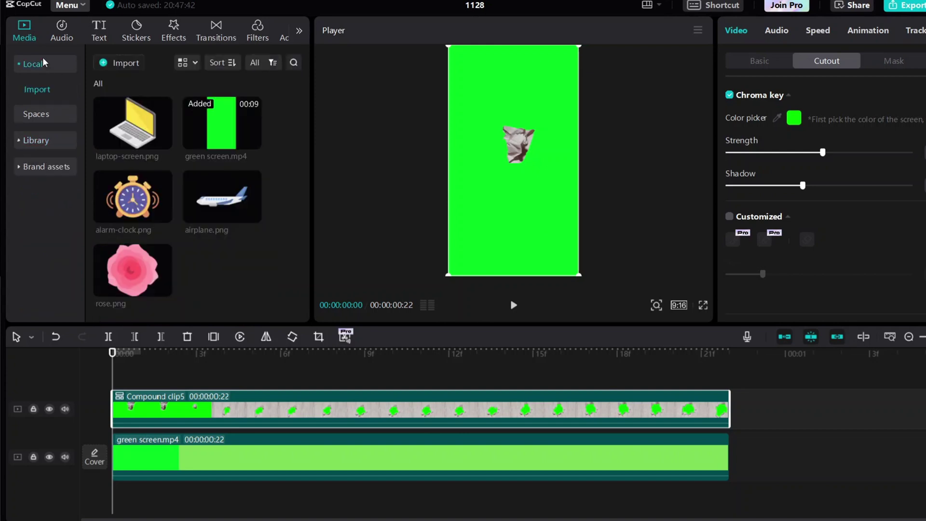
{"action": "left_click", "coordinate": [164, 215]}
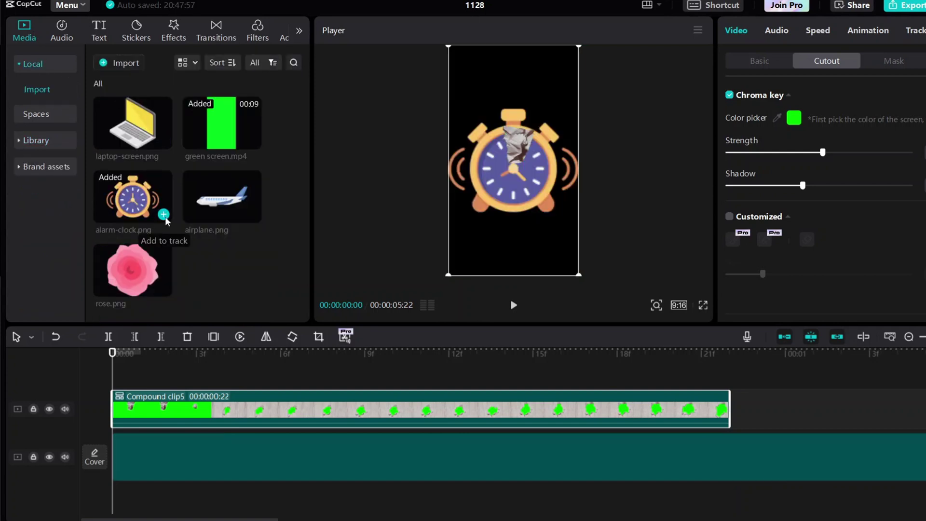
Step: Move alarm-clock.png to a track above the compound clip and trim it to end with that clip at 00:00:00:22
{"action": "left_click_drag", "start_coordinate": [277, 464], "coordinate": [240, 384]}
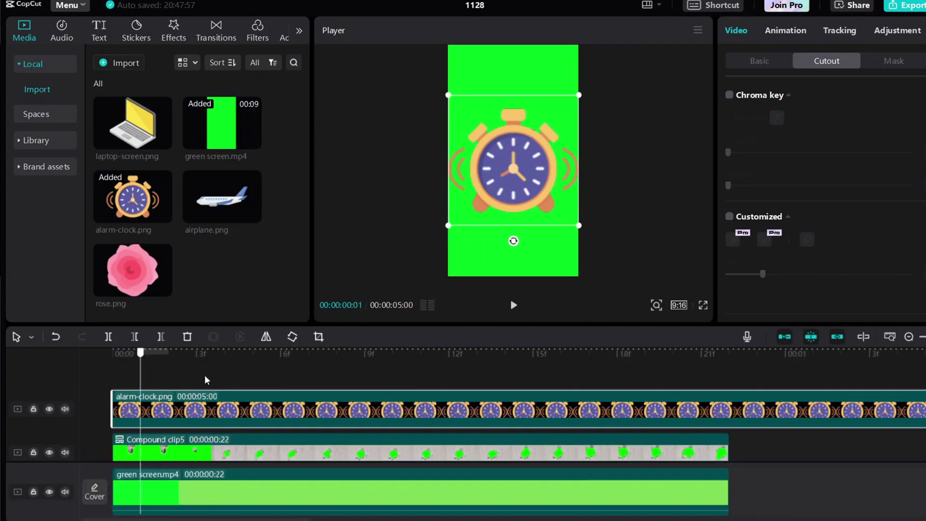
{"action": "left_click_drag", "start_coordinate": [114, 356], "coordinate": [728, 360]}
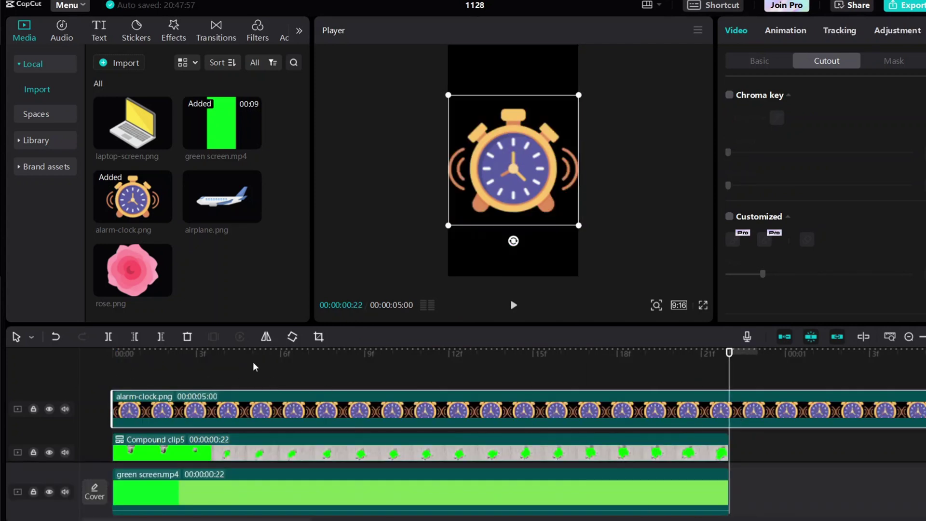
{"action": "left_click", "coordinate": [108, 336]}
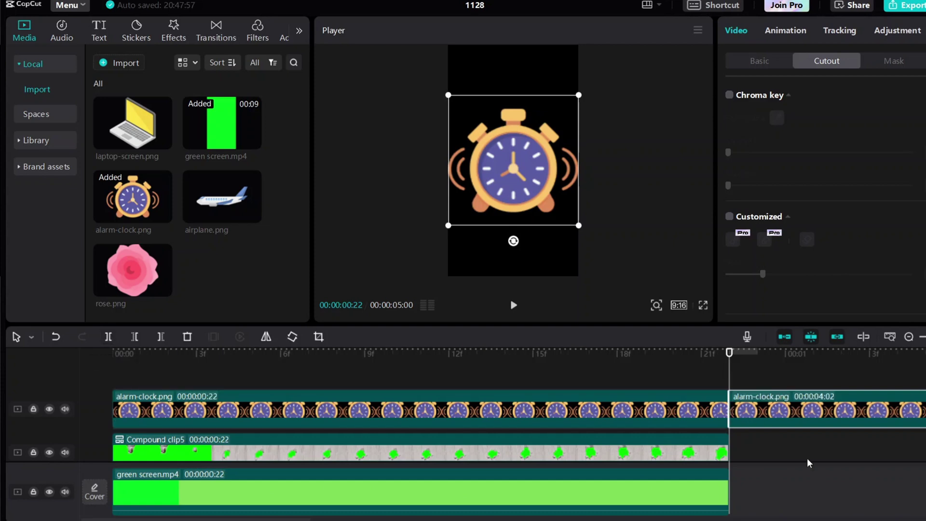
{"action": "key", "text": "Delete"}
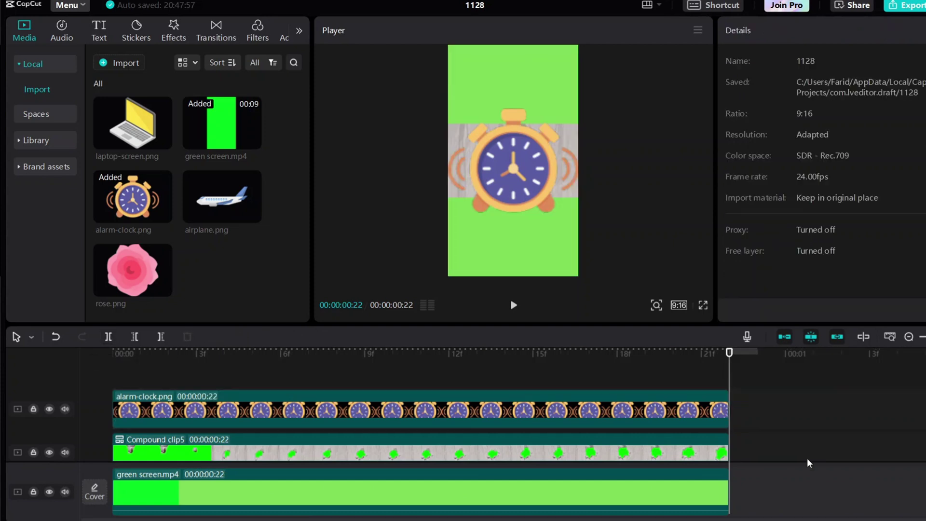
Step: Hide the alarm-clock track and enlarge the compound clip to 156% scale
{"action": "left_click", "coordinate": [644, 458]}
{"action": "left_click_drag", "start_coordinate": [732, 374], "coordinate": [112, 415]}
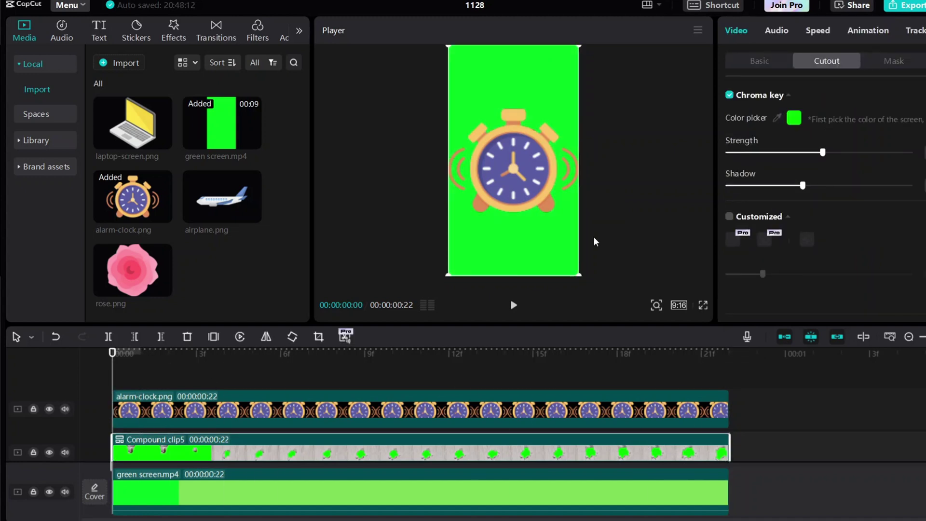
{"action": "left_click", "coordinate": [49, 409]}
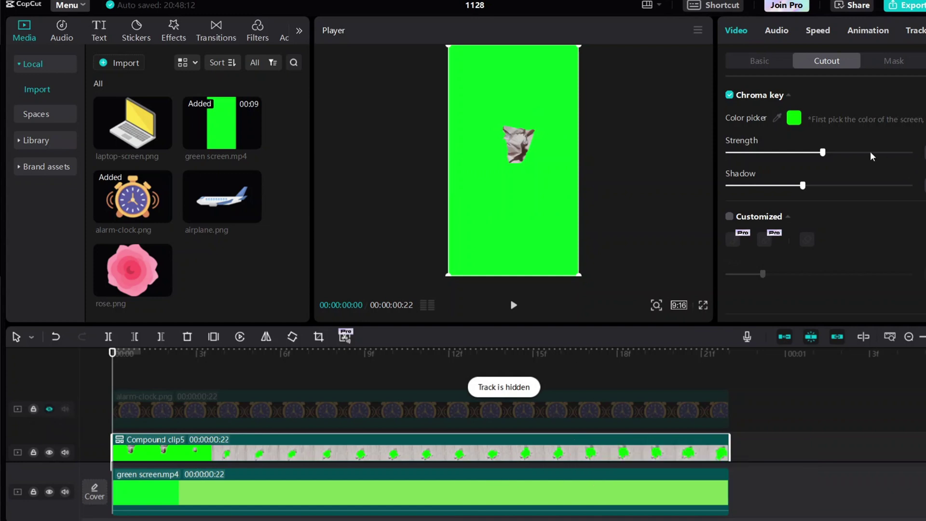
{"action": "left_click", "coordinate": [771, 66]}
{"action": "left_click_drag", "start_coordinate": [682, 132], "coordinate": [702, 132]}
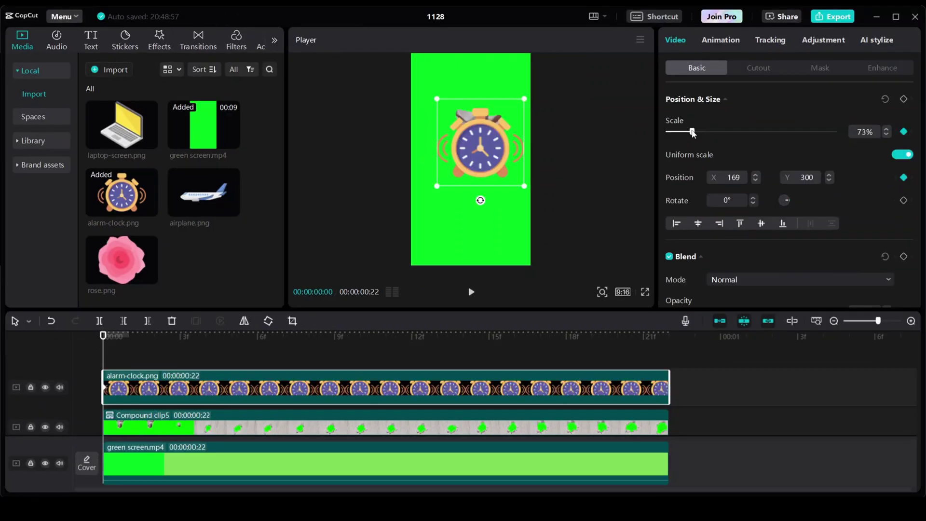
Step: Keyframe alarm-clock.png at 45% scale, X 180, Y 475 over the crumpled paper at the start, and at a smaller scale at frame 2
{"action": "left_click_drag", "start_coordinate": [692, 132], "coordinate": [683, 135]}
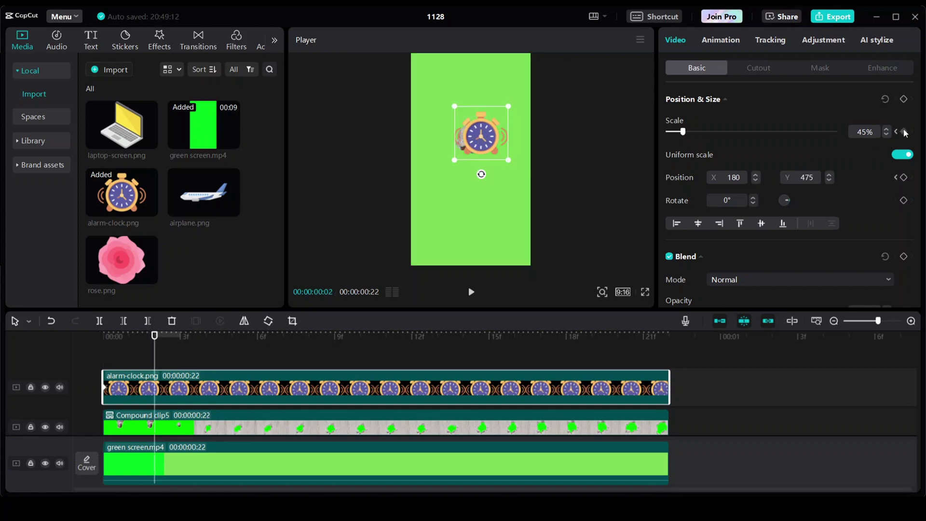
{"action": "left_click", "coordinate": [904, 132]}
{"action": "left_click_drag", "start_coordinate": [683, 131], "coordinate": [676, 132]}
Step: Keyframe the alarm clock's scale and position at frames 4 and 9, enlarging it to 76% at X 0, Y 65
{"action": "left_click", "coordinate": [181, 361]}
{"action": "left_click", "coordinate": [206, 361]}
{"action": "left_click", "coordinate": [904, 131]}
{"action": "left_click", "coordinate": [904, 177]}
{"action": "left_click_drag", "start_coordinate": [676, 133], "coordinate": [693, 133]}
{"action": "left_click_drag", "start_coordinate": [451, 140], "coordinate": [453, 160]}
{"action": "left_click_drag", "start_coordinate": [208, 362], "coordinate": [332, 374]}
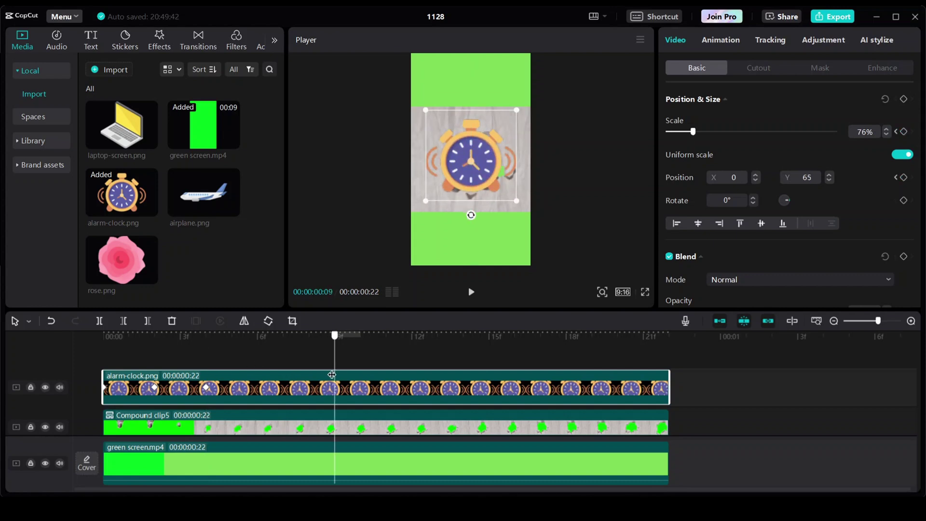
{"action": "left_click", "coordinate": [904, 132]}
{"action": "left_click", "coordinate": [904, 176]}
Step: Keyframe the compound clip's scale and position at the start of the timeline, with the scale set to 165%
{"action": "left_click_drag", "start_coordinate": [334, 357], "coordinate": [103, 360]}
{"action": "left_click", "coordinate": [236, 416]}
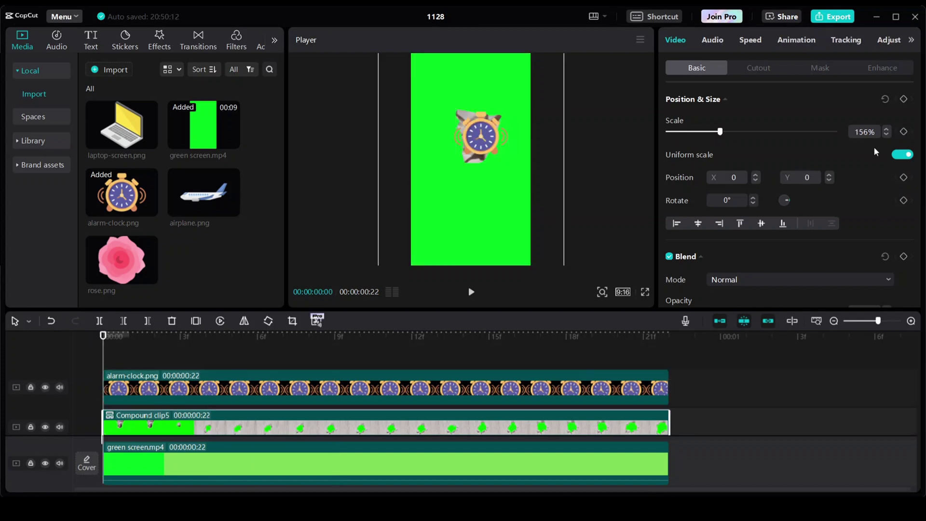
{"action": "left_click", "coordinate": [903, 132]}
{"action": "left_click", "coordinate": [903, 177]}
{"action": "left_click_drag", "start_coordinate": [722, 133], "coordinate": [724, 132]}
{"action": "key", "text": "Right"}
{"action": "key", "text": "Right"}
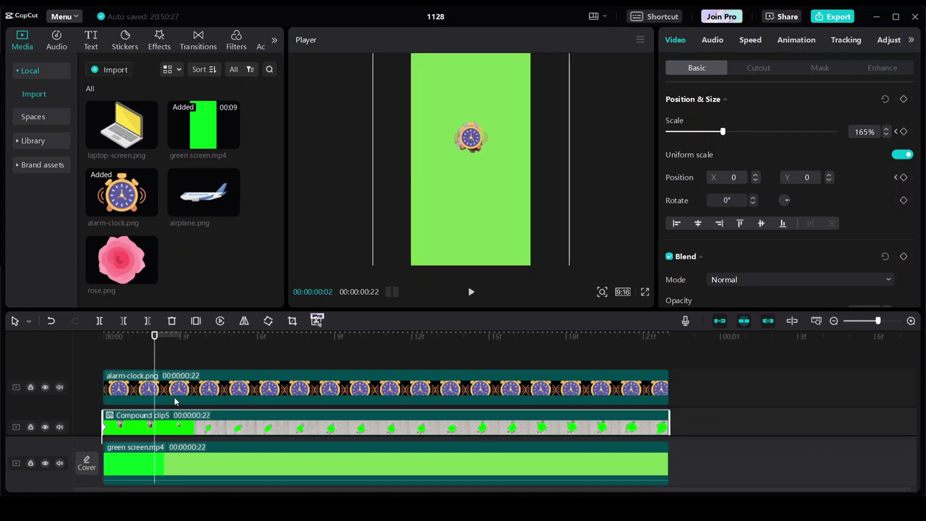
Step: Keyframe the compound clip at frame 2 with a scale of 194% and a Y position of -93
{"action": "left_click", "coordinate": [903, 132]}
{"action": "left_click", "coordinate": [903, 177]}
{"action": "left_click_drag", "start_coordinate": [722, 131], "coordinate": [732, 133]}
{"action": "left_click_drag", "start_coordinate": [508, 177], "coordinate": [511, 183]}
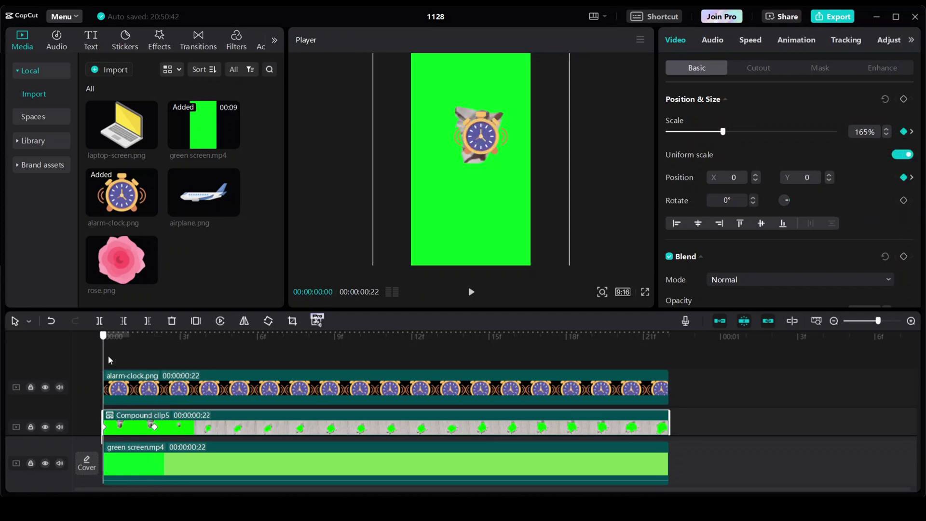
Step: Keyframe the compound clip at frames 4 and 9, setting frame 9 to 213% scale at X -196, Y 136
{"action": "key", "text": "Right"}
{"action": "key", "text": "Right"}
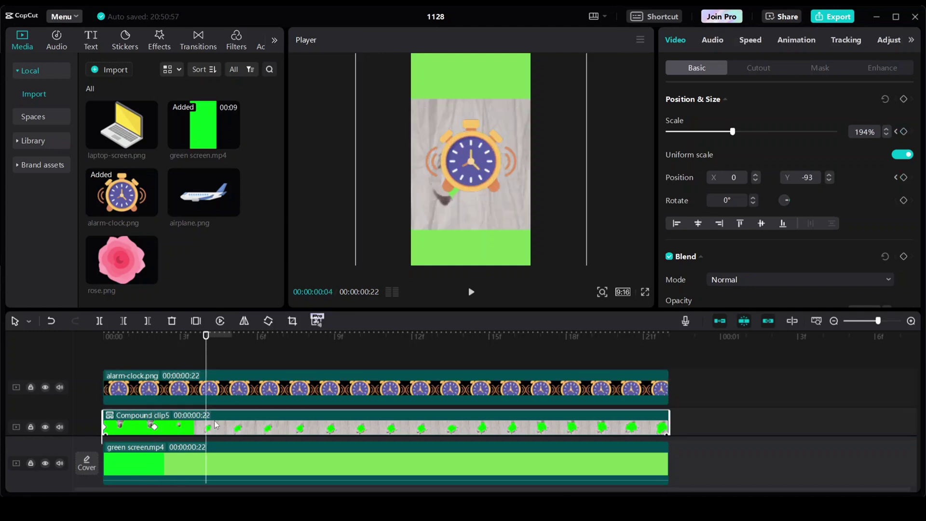
{"action": "left_click", "coordinate": [904, 132]}
{"action": "key", "text": "Right"}
{"action": "key", "text": "Right"}
{"action": "key", "text": "Right"}
{"action": "key", "text": "Right"}
{"action": "key", "text": "Right"}
{"action": "left_click", "coordinate": [903, 132]}
{"action": "left_click_drag", "start_coordinate": [473, 211], "coordinate": [454, 207]}
{"action": "left_click_drag", "start_coordinate": [732, 132], "coordinate": [739, 132]}
{"action": "mouse_move", "coordinate": [336, 358]}
{"action": "left_mouse_down"}
{"action": "mouse_move", "coordinate": [559, 360]}
{"action": "mouse_move", "coordinate": [332, 375]}
{"action": "left_mouse_up"}
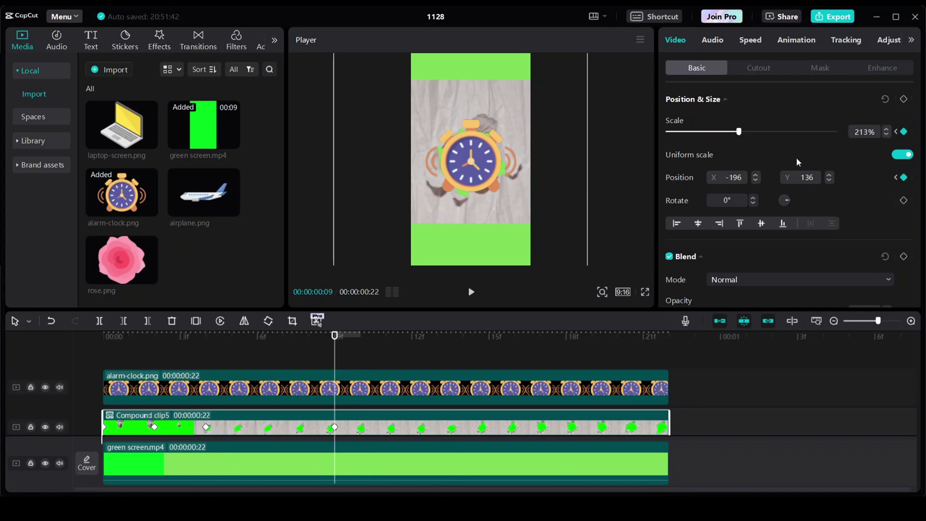
Step: Cut the compound clip at frame 10 and remove everything after the cut
{"action": "scroll", "coordinate": [796, 162], "scroll_direction": "down", "scroll_amount": 1}
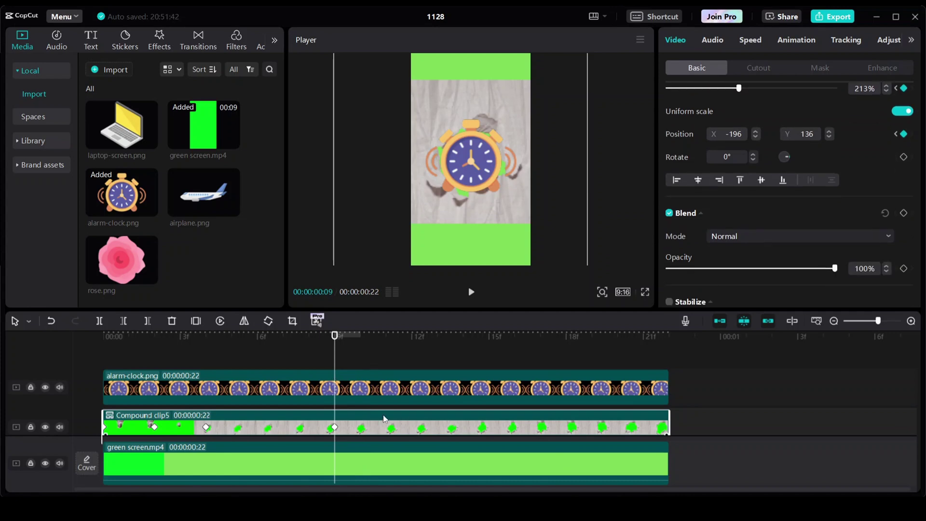
{"action": "left_click_drag", "start_coordinate": [334, 361], "coordinate": [359, 361]}
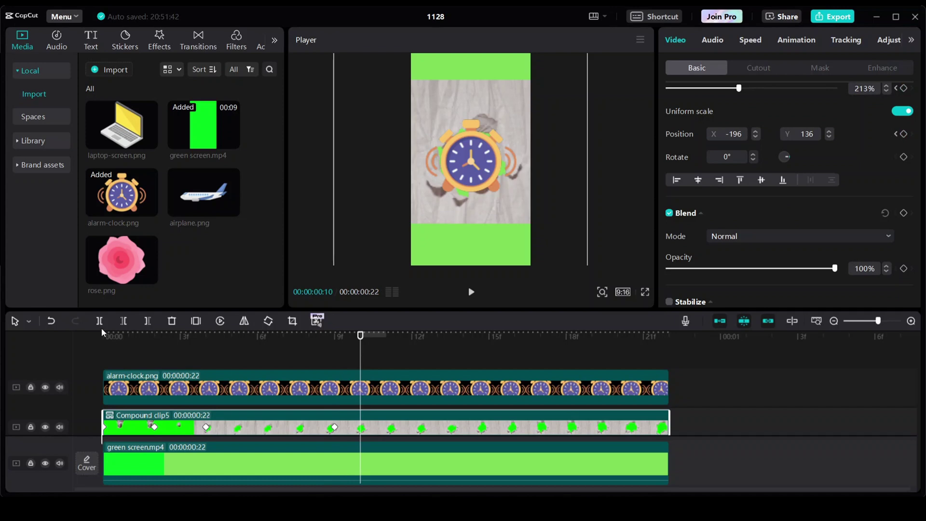
{"action": "key", "text": "ctrl+b"}
{"action": "left_click", "coordinate": [91, 384]}
{"action": "scroll", "coordinate": [91, 383], "scroll_direction": "up", "scroll_amount": 1}
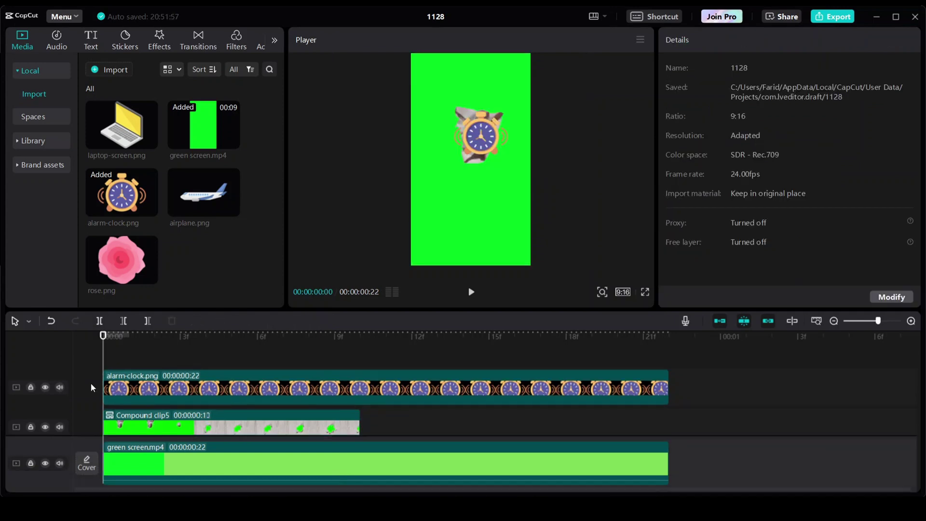
Step: Apply a Circle mask to the compound clip around the crumpled paper, at X 26, Y 103 with a size of 540 by 538
{"action": "left_click", "coordinate": [162, 420]}
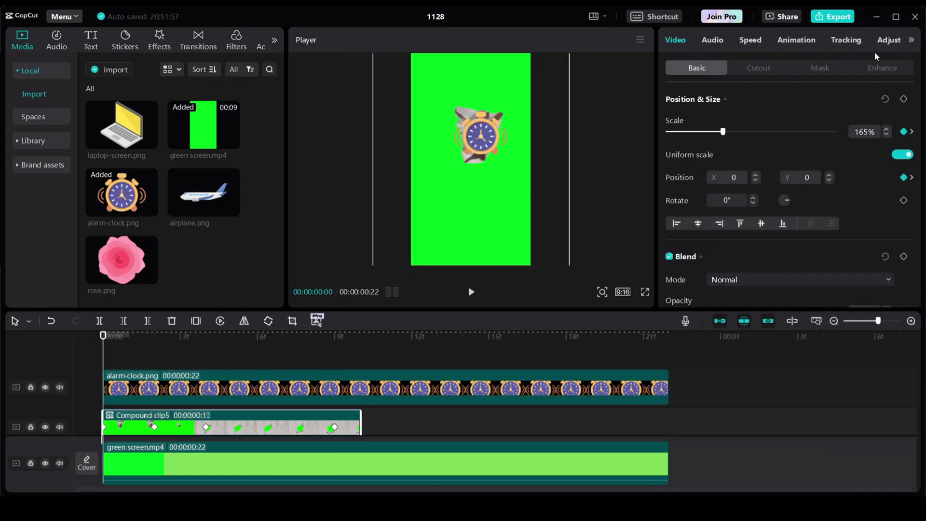
{"action": "left_click", "coordinate": [817, 67]}
{"action": "left_click", "coordinate": [824, 135]}
{"action": "left_click_drag", "start_coordinate": [482, 157], "coordinate": [487, 138]}
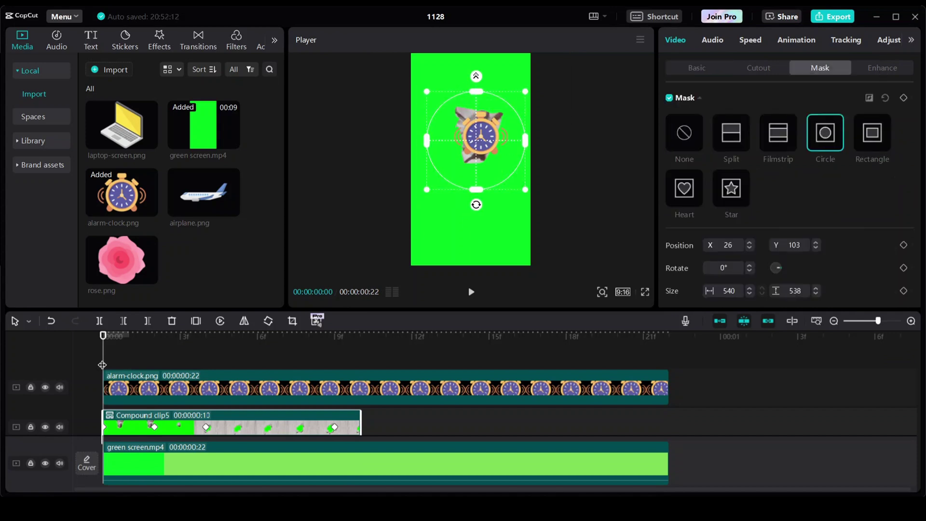
Step: Keyframe the Circle mask at frame 3, placing it at X -19, Y 49 with a size of 401 by 399
{"action": "left_click_drag", "start_coordinate": [103, 353], "coordinate": [178, 360]}
{"action": "left_click_drag", "start_coordinate": [507, 159], "coordinate": [499, 168]}
{"action": "left_click_drag", "start_coordinate": [521, 202], "coordinate": [507, 186]}
{"action": "left_click", "coordinate": [103, 358]}
{"action": "left_click_drag", "start_coordinate": [105, 357], "coordinate": [180, 359]}
{"action": "left_click_drag", "start_coordinate": [490, 194], "coordinate": [492, 185]}
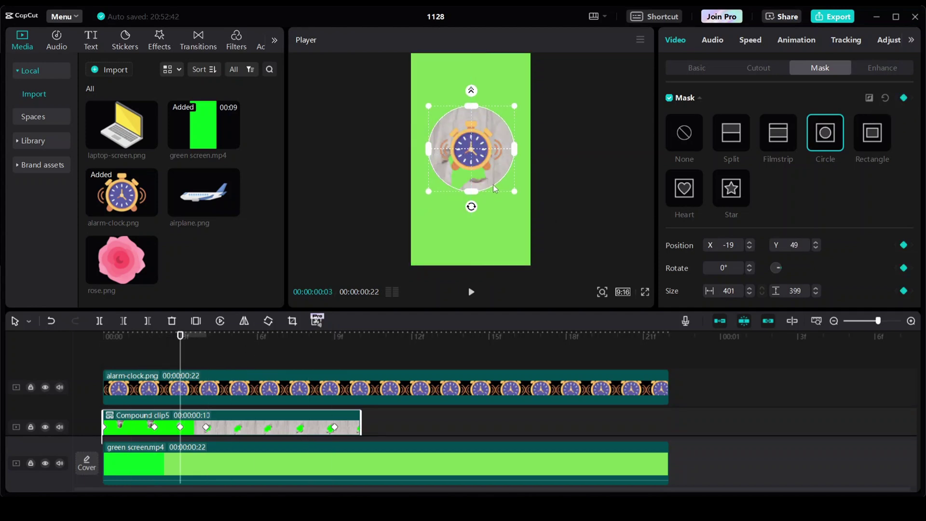
Step: Adjust the Circle mask at about frames 5, 7 and 8 so it follows the torn hole around the clock
{"action": "left_click_drag", "start_coordinate": [176, 355], "coordinate": [225, 355]}
{"action": "left_click_drag", "start_coordinate": [508, 151], "coordinate": [508, 168]}
{"action": "left_click_drag", "start_coordinate": [229, 355], "coordinate": [281, 359]}
{"action": "left_click_drag", "start_coordinate": [452, 196], "coordinate": [459, 198]}
{"action": "left_click_drag", "start_coordinate": [283, 357], "coordinate": [303, 356]}
{"action": "left_click_drag", "start_coordinate": [433, 191], "coordinate": [437, 192]}
{"action": "left_click_drag", "start_coordinate": [308, 356], "coordinate": [113, 363]}
Step: Export the clock animation as a 4K H.264 mp4 titled 1128 at 24 fps
{"action": "left_click", "coordinate": [843, 16]}
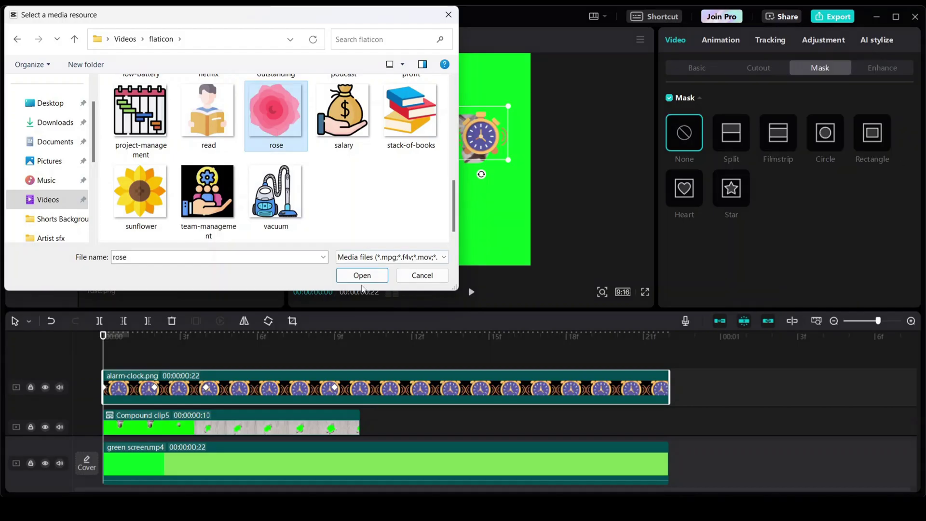
{"action": "left_click", "coordinate": [361, 278]}
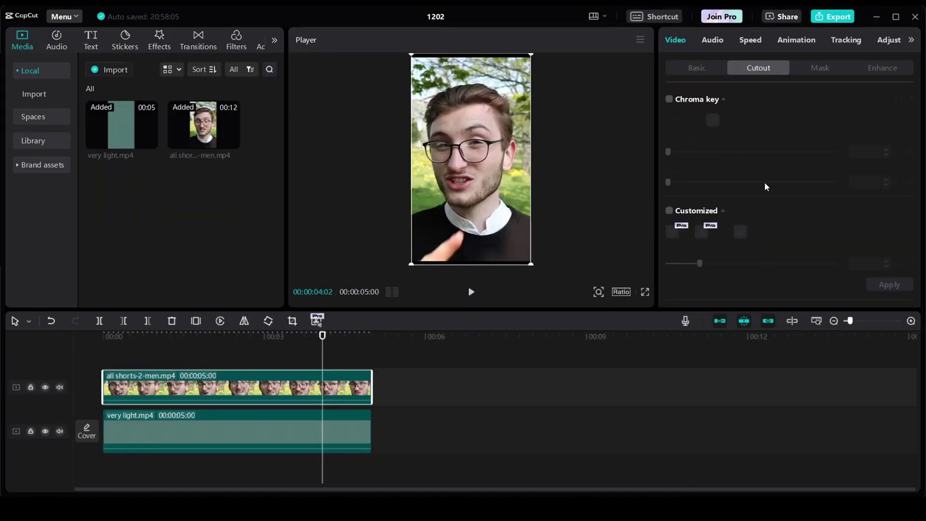
Step: In project 1202, apply Auto cutout to ali shorts-2-men.mp4 and scale the man to 78% at Y -693
{"action": "left_click", "coordinate": [670, 280]}
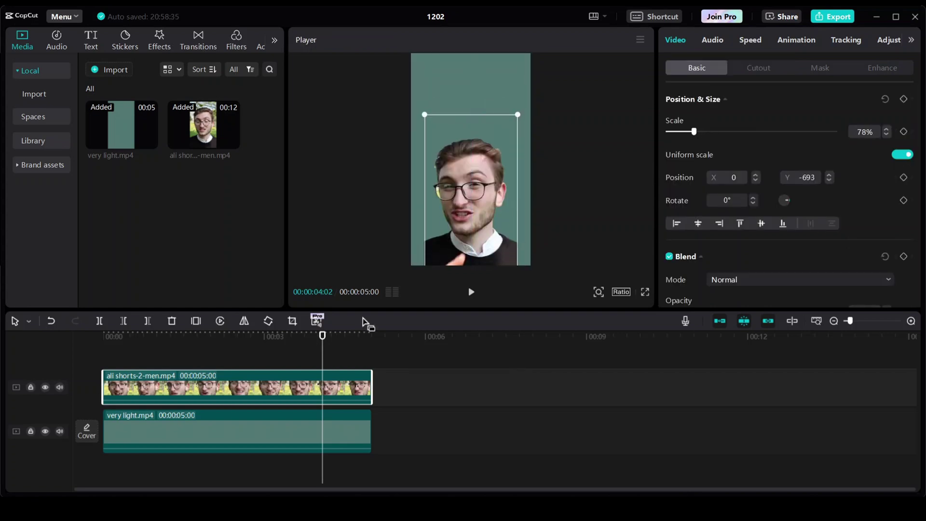
{"action": "left_click", "coordinate": [471, 292]}
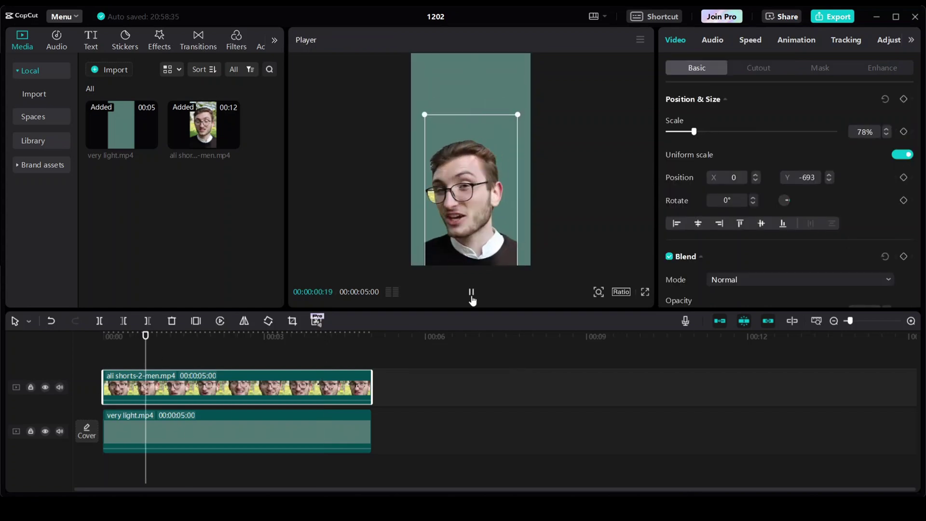
Step: Add 1128.mp4 at the start of the timeline on a track above ali shorts-2-men.mp4
{"action": "left_click", "coordinate": [149, 213]}
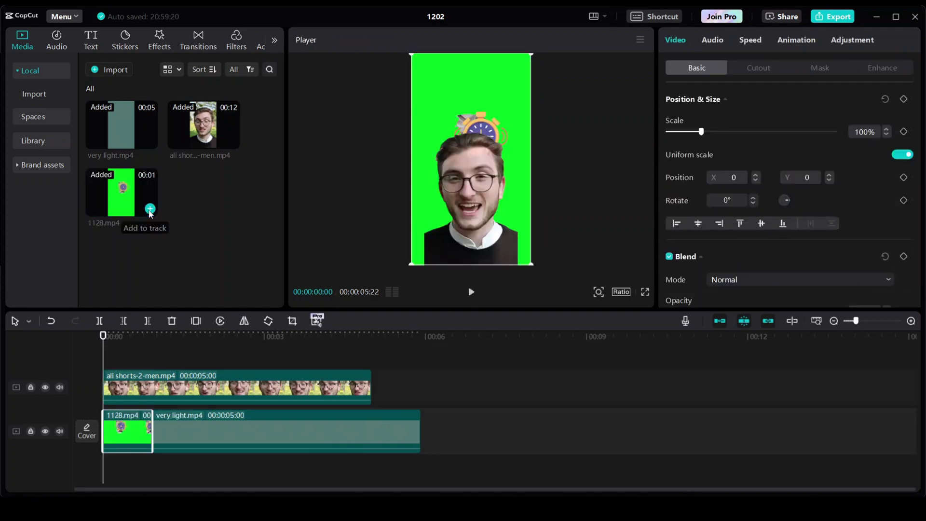
{"action": "left_click_drag", "start_coordinate": [128, 429], "coordinate": [147, 362]}
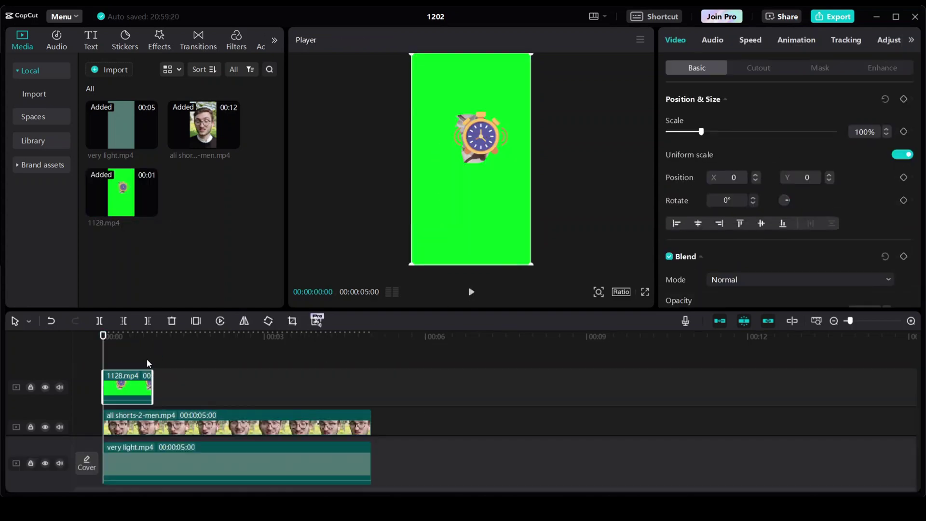
Step: Key the green out of 1128.mp4 with Chroma key Strength 49 and Shadow 18, and move the clock up and left of the man's head
{"action": "scroll", "coordinate": [771, 242], "scroll_direction": "down", "scroll_amount": 10}
{"action": "scroll", "coordinate": [770, 242], "scroll_direction": "up", "scroll_amount": 10}
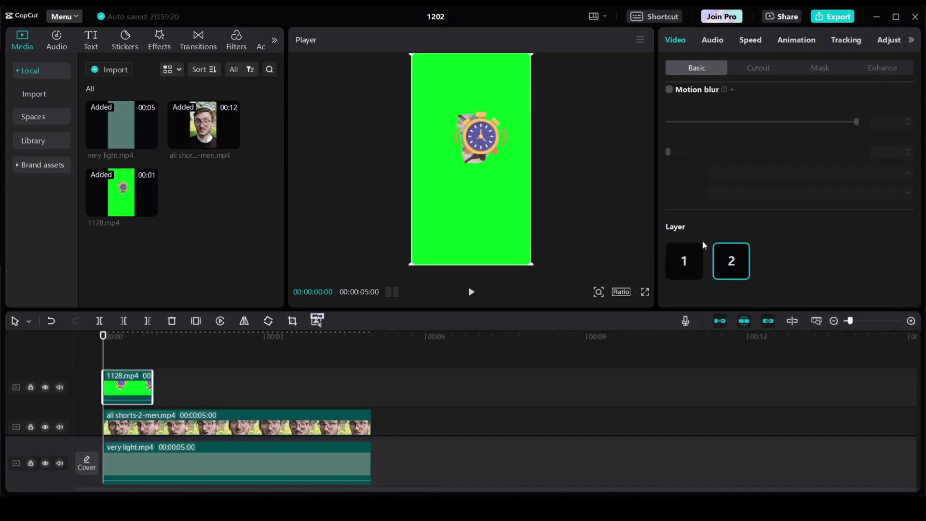
{"action": "left_click", "coordinate": [756, 68]}
{"action": "left_click", "coordinate": [488, 97]}
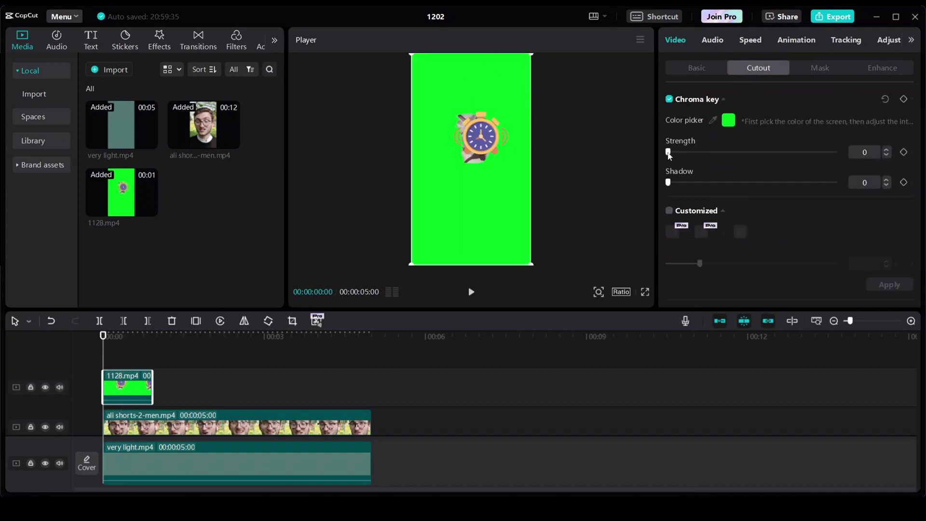
{"action": "left_click_drag", "start_coordinate": [486, 129], "coordinate": [450, 93]}
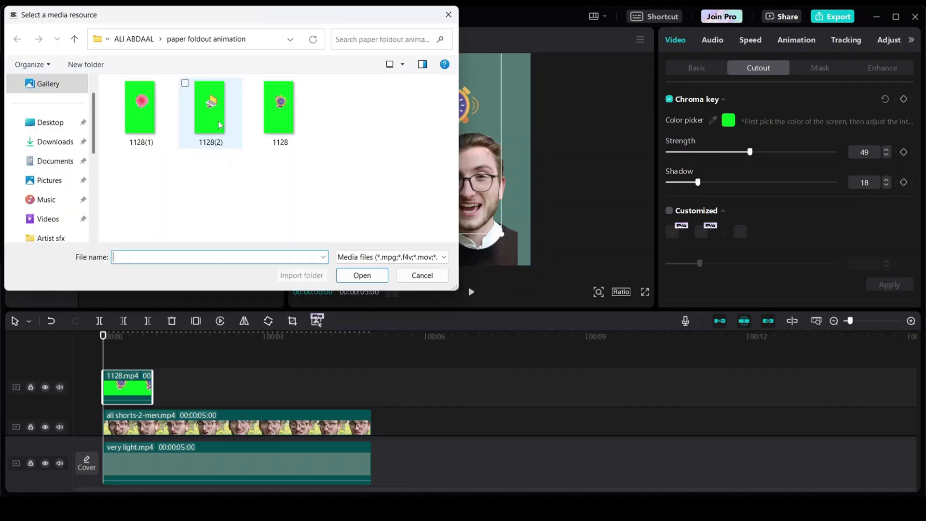